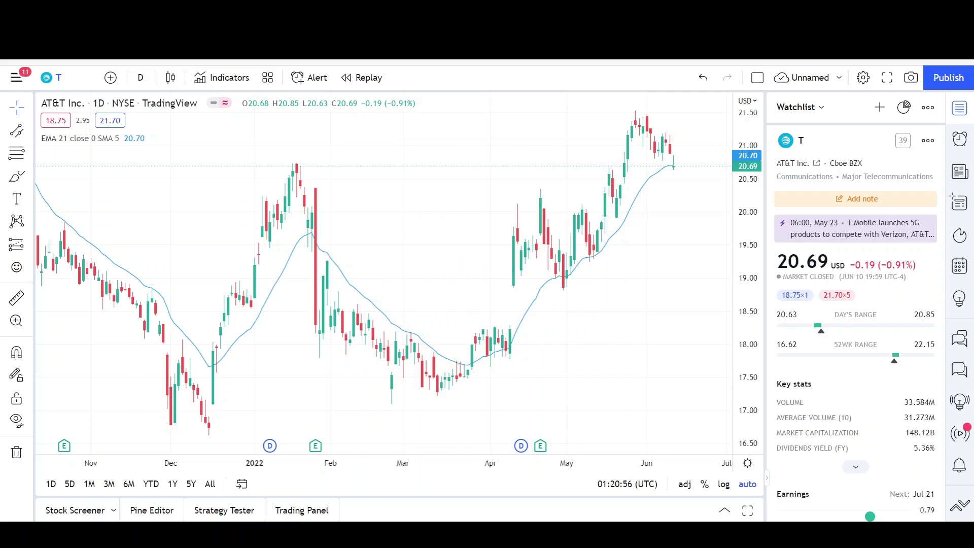
Step: Slide the AT&T daily chart left to leave empty space after the June candles
left_click_drag(638, 320, 553, 327)
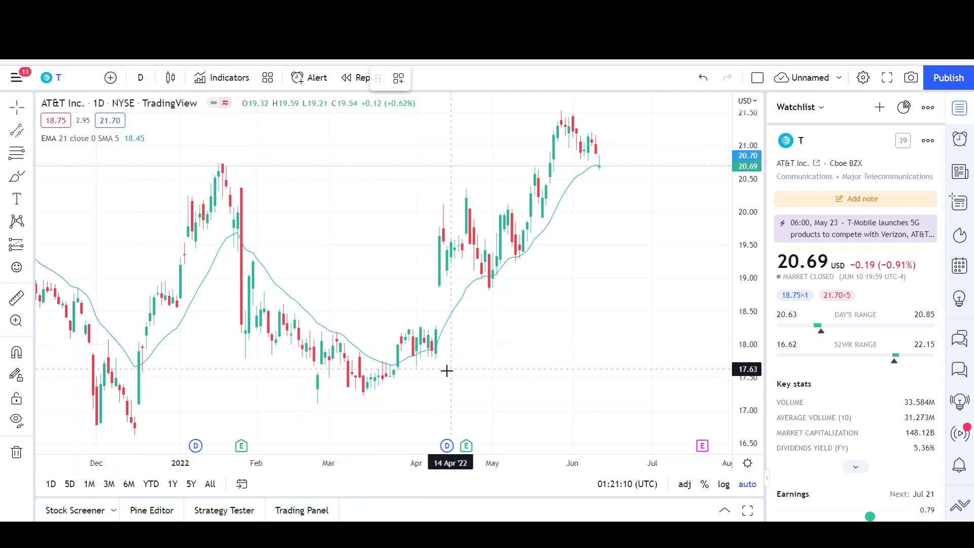
Step: Draw a parallel channel from the late-March low to above the June highs
left_click(409, 393)
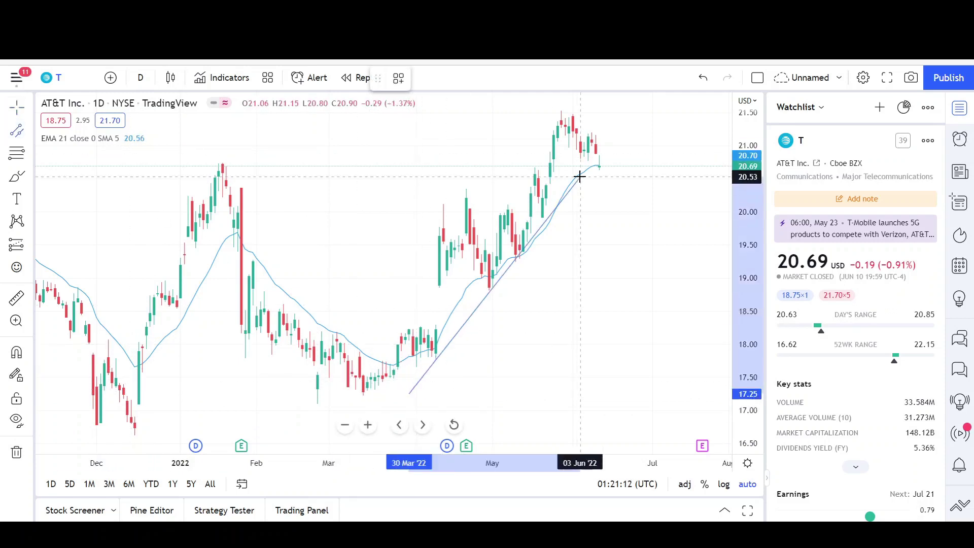
left_click(633, 112)
left_click(507, 146)
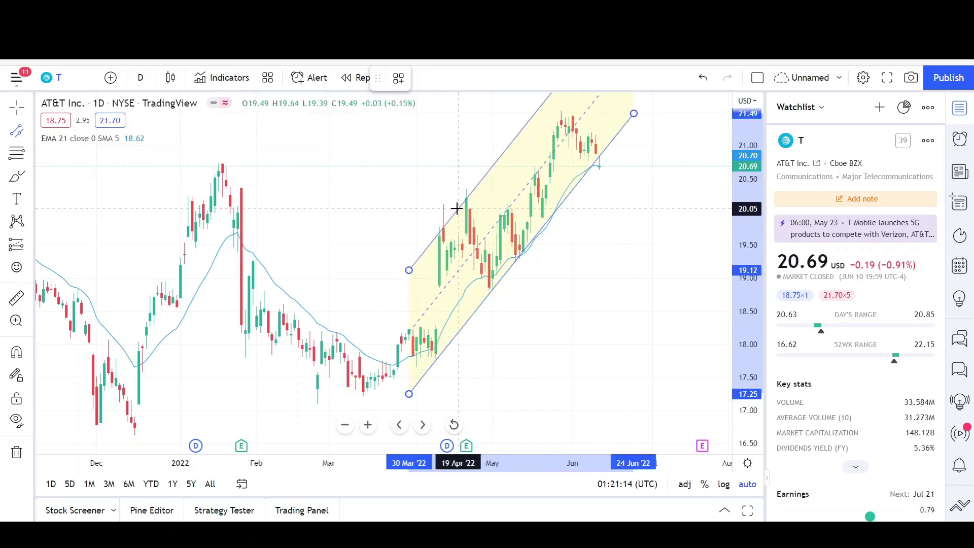
left_click(610, 200)
Step: Pull the channel's lower-left corner down and left, and compress the price scale
left_click(409, 394)
left_click_drag(409, 394, 398, 405)
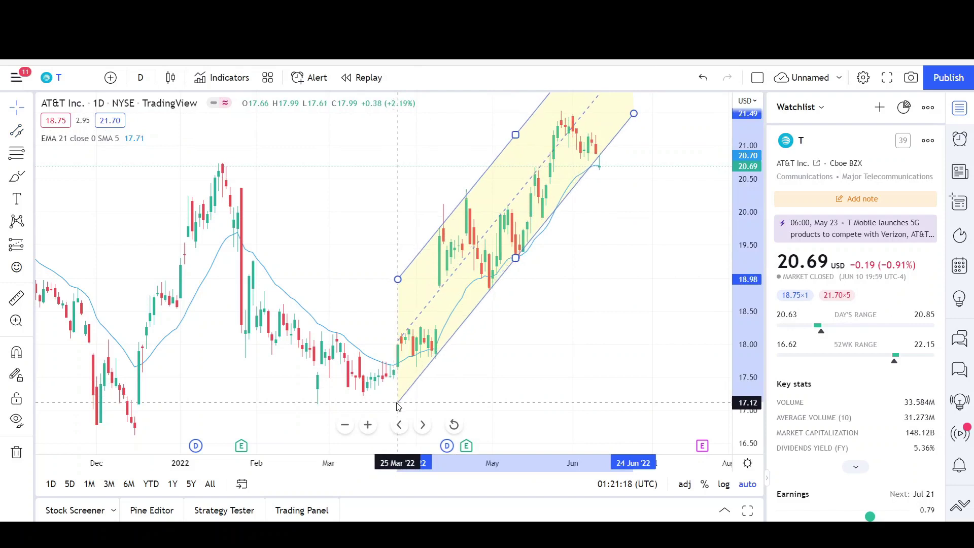
left_click(583, 297)
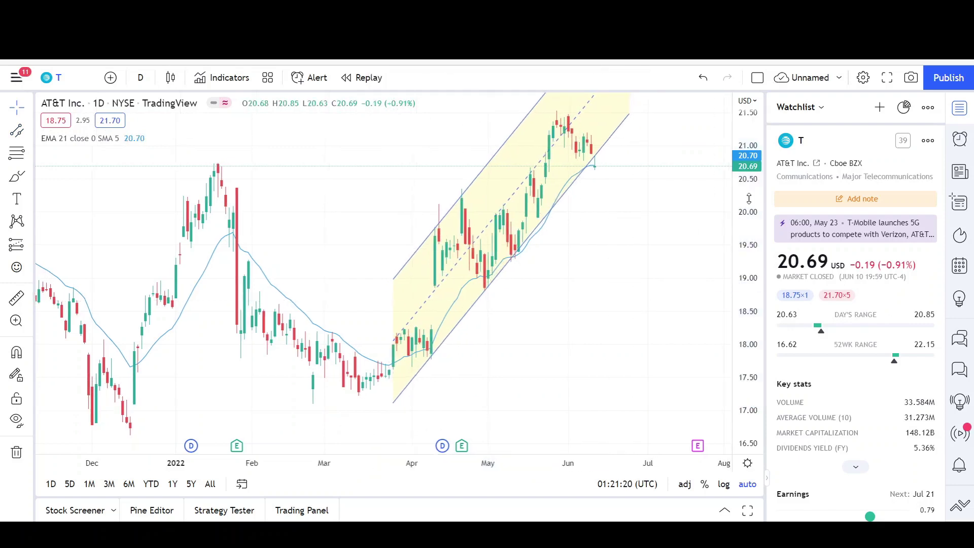
left_click_drag(748, 198, 753, 240)
left_click(16, 177)
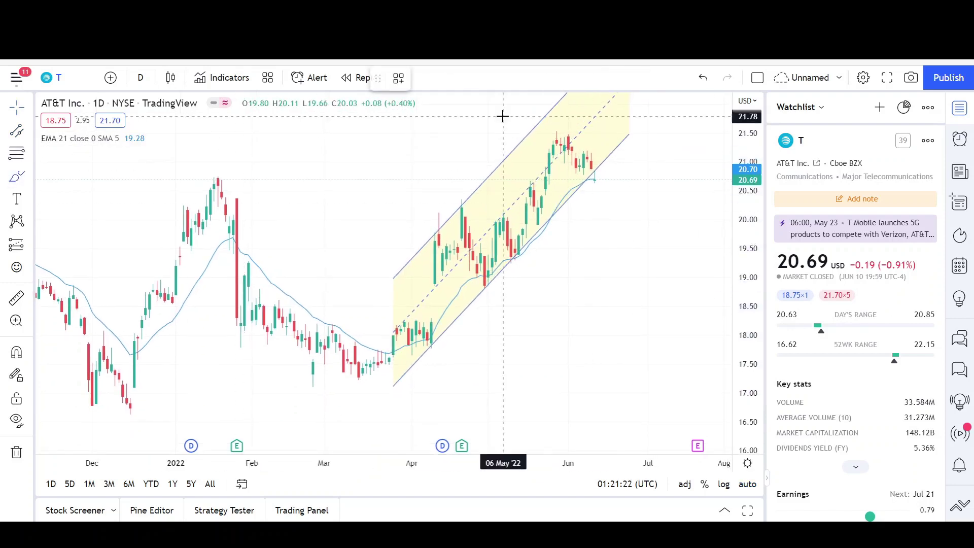
Step: Circle the channel top and a projected dip, sketch the drop-and-rebound path, and mark the June high
mouse_move(545, 109)
left_mouse_down()
mouse_move(555, 97)
mouse_move(550, 107)
left_mouse_up()
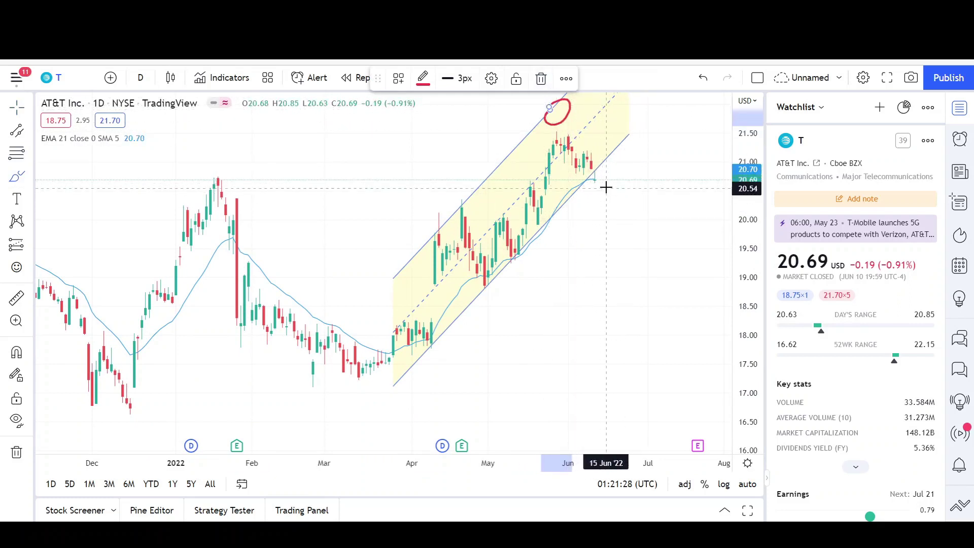
mouse_move(627, 186)
left_mouse_down()
mouse_move(612, 199)
mouse_move(618, 183)
left_mouse_up()
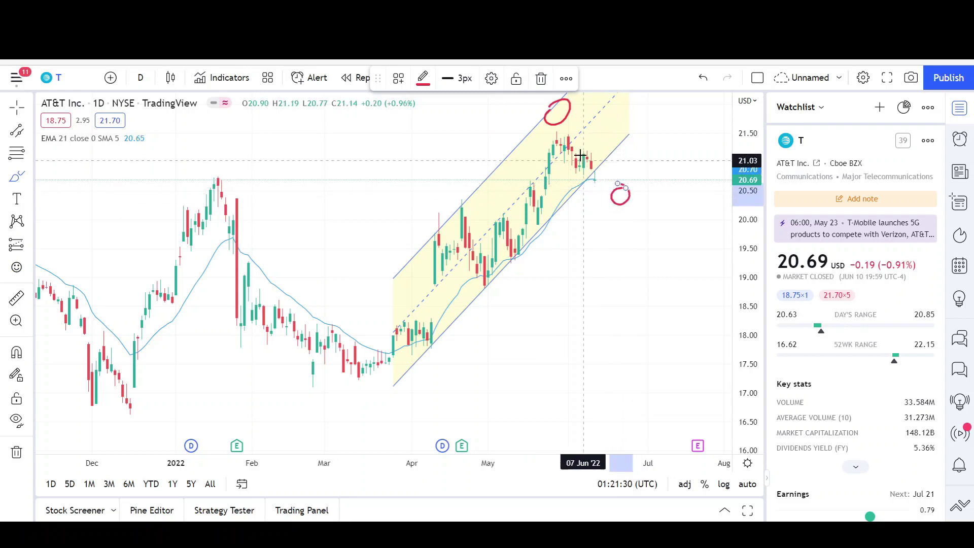
mouse_move(564, 144)
left_mouse_down()
mouse_move(612, 202)
mouse_move(655, 107)
left_mouse_up()
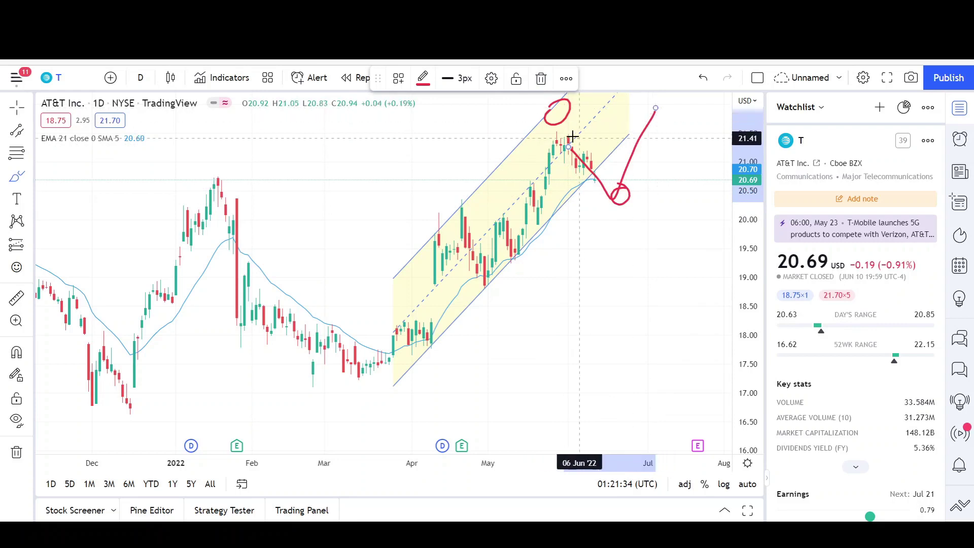
left_click_drag(539, 130, 560, 130)
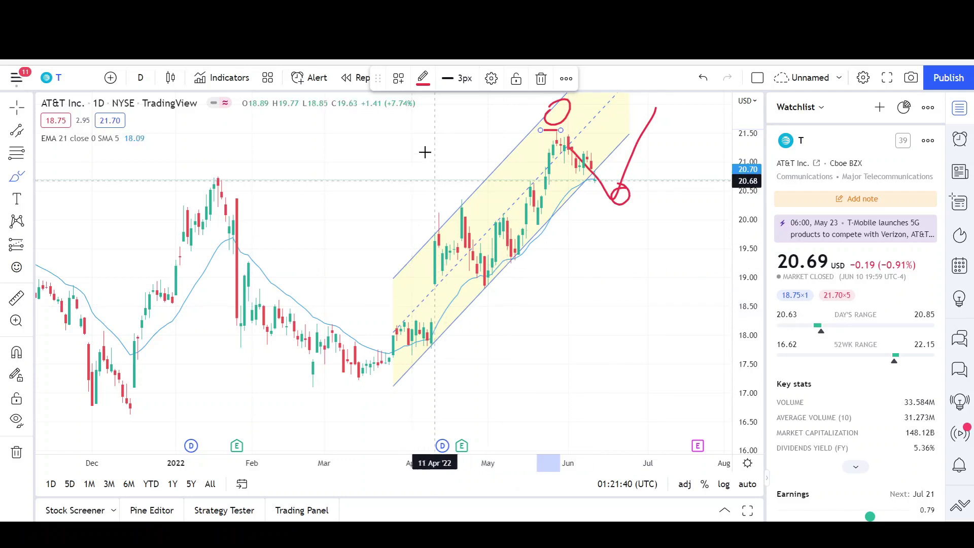
Step: Circle the April breakout and underline the early-March and December lows in red
mouse_move(447, 282)
left_mouse_down()
mouse_move(419, 322)
mouse_move(444, 281)
left_mouse_up()
left_click_drag(301, 389, 348, 392)
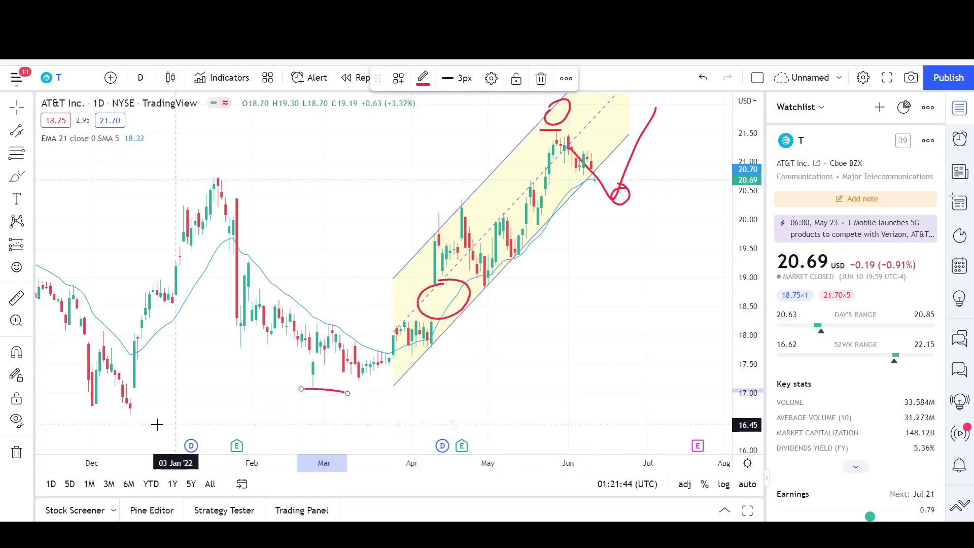
left_click_drag(142, 419, 142, 419)
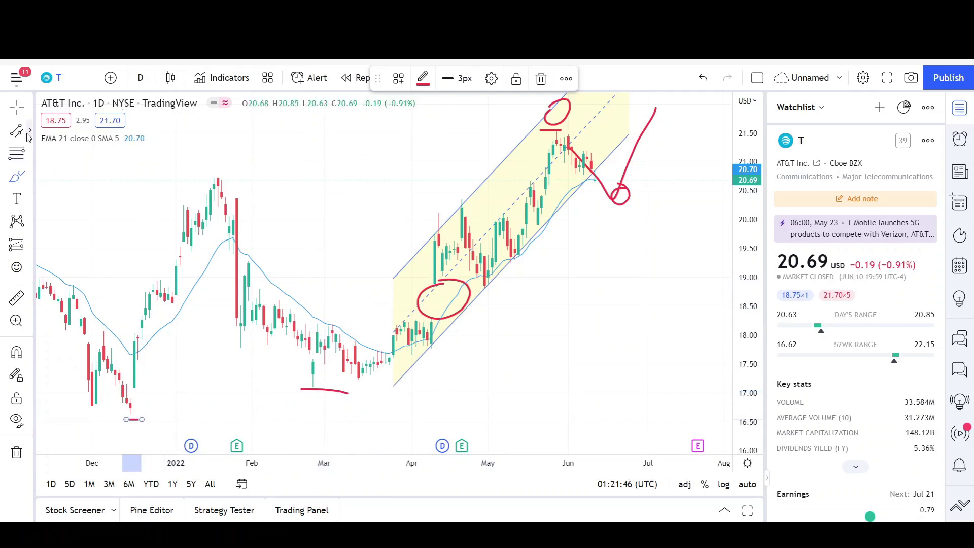
Step: Draw a black arrow and move it to rise from the early-March low toward about 21.22
left_click(29, 132)
left_click(66, 131)
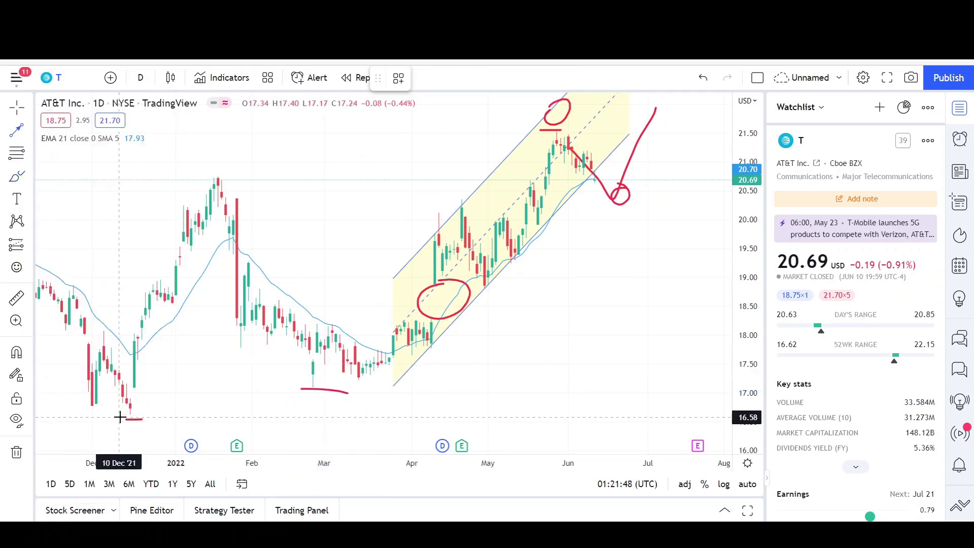
left_click(134, 414)
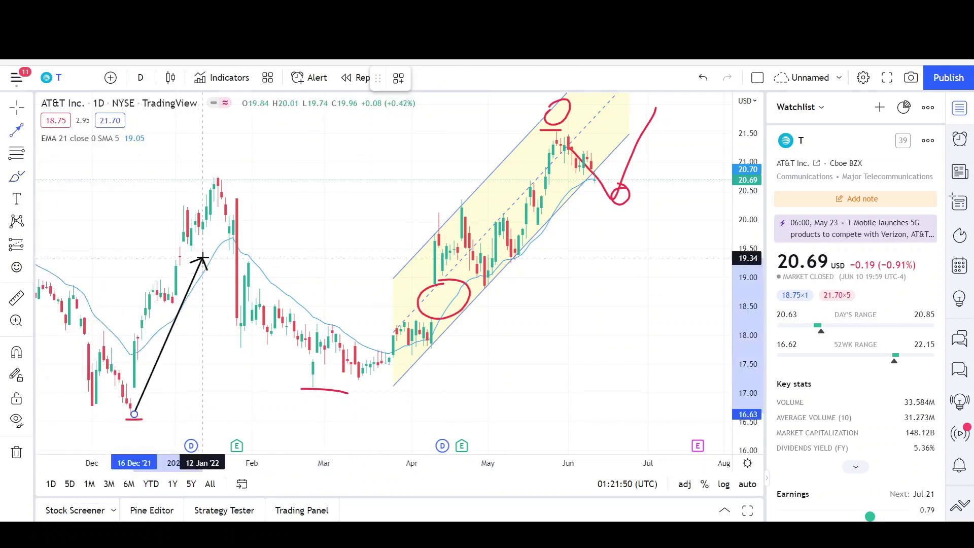
left_click(218, 177)
left_click_drag(189, 259, 366, 231)
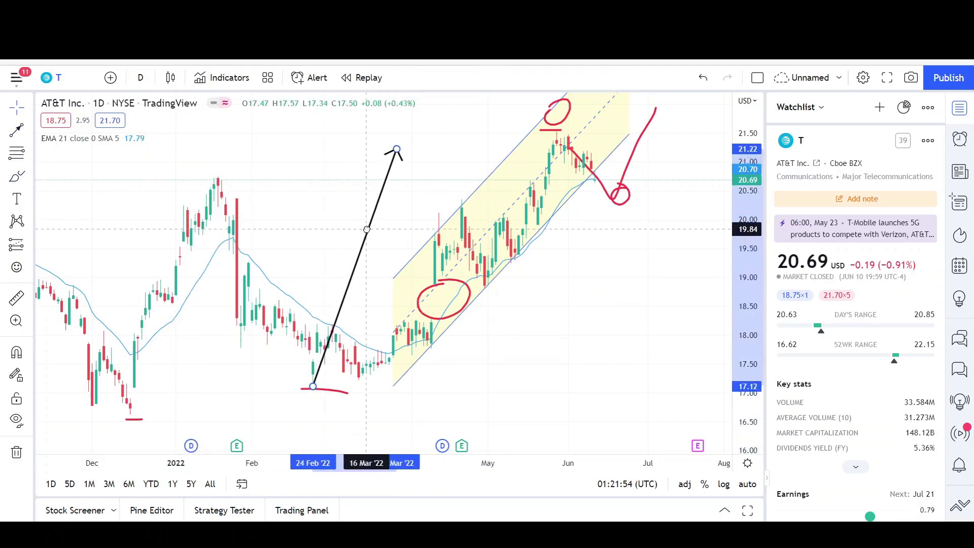
left_click(349, 222)
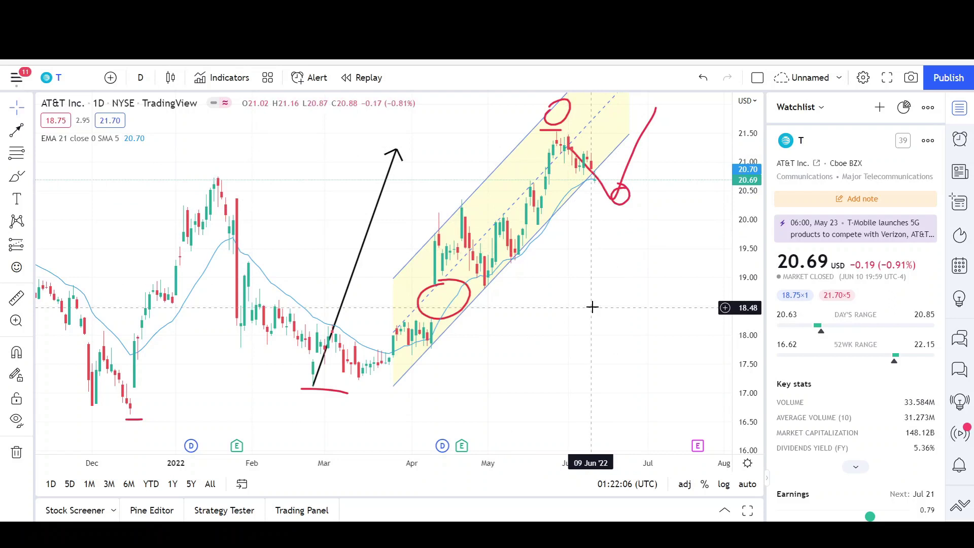
Step: Place a black horizontal line at about 20.74, level with the January 2022 peak
scroll(591, 306, "up", 2)
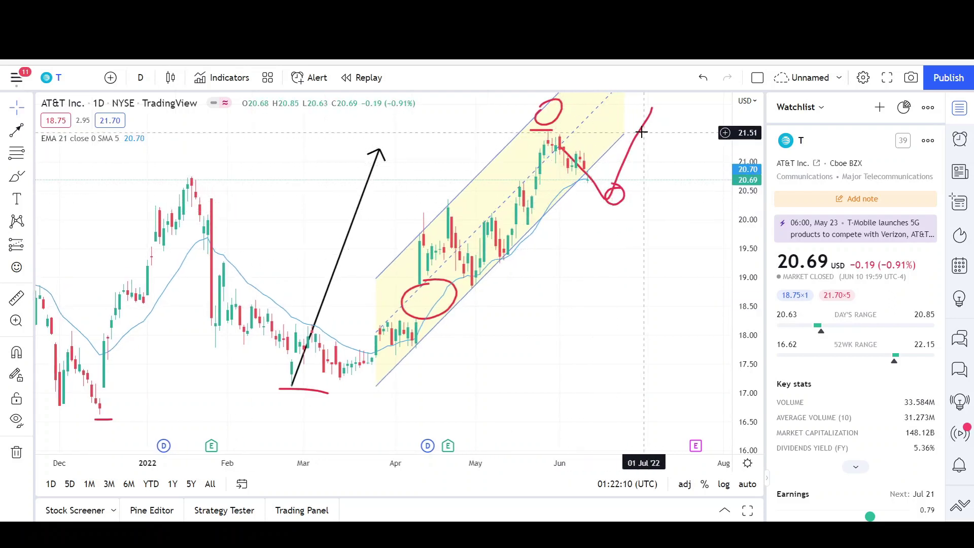
scroll(615, 235, "up", 2)
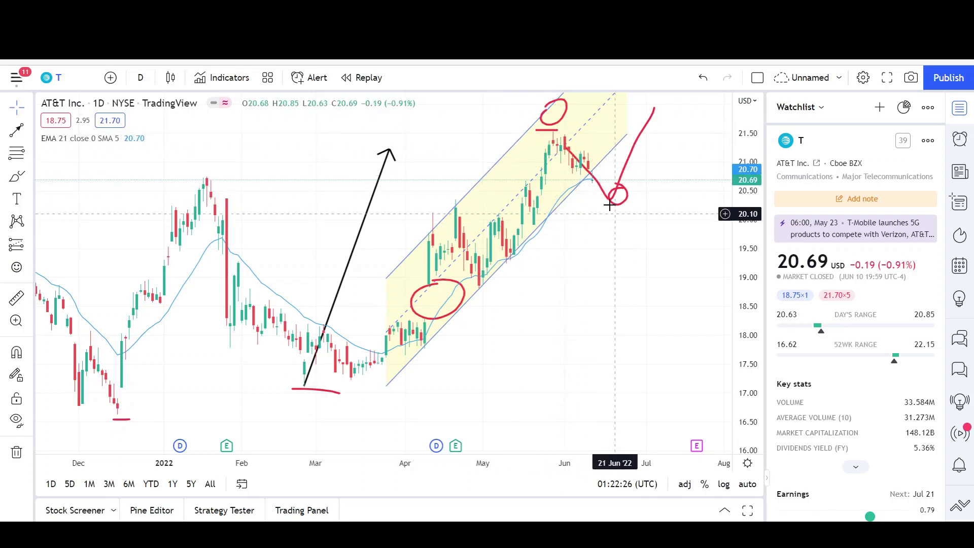
scroll(274, 157, "down", 5)
scroll(274, 177, "down", 6)
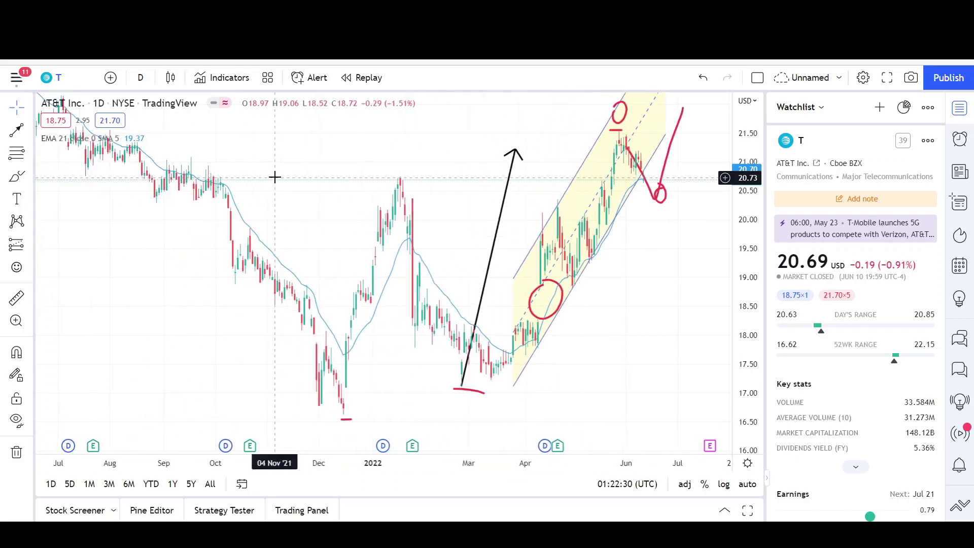
left_click(30, 131)
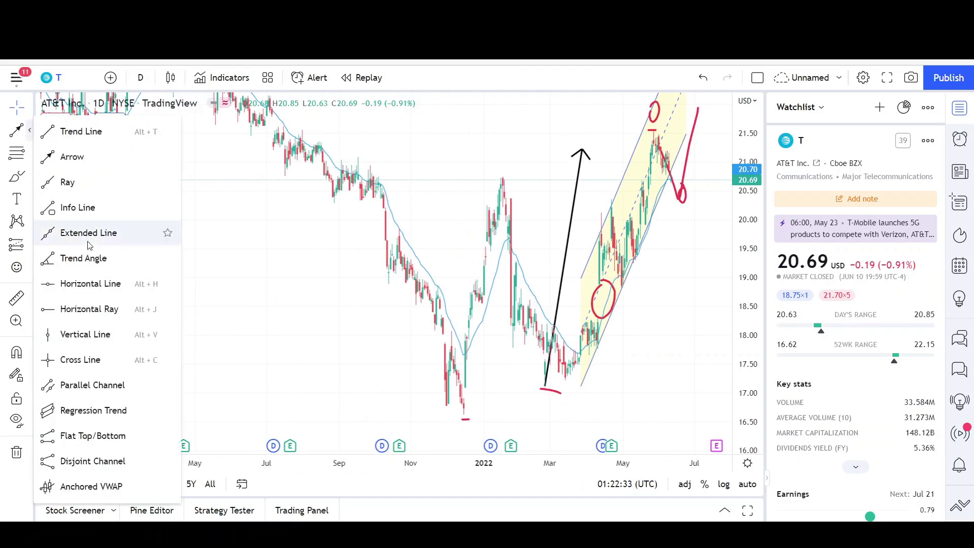
left_click(96, 283)
left_click(390, 176)
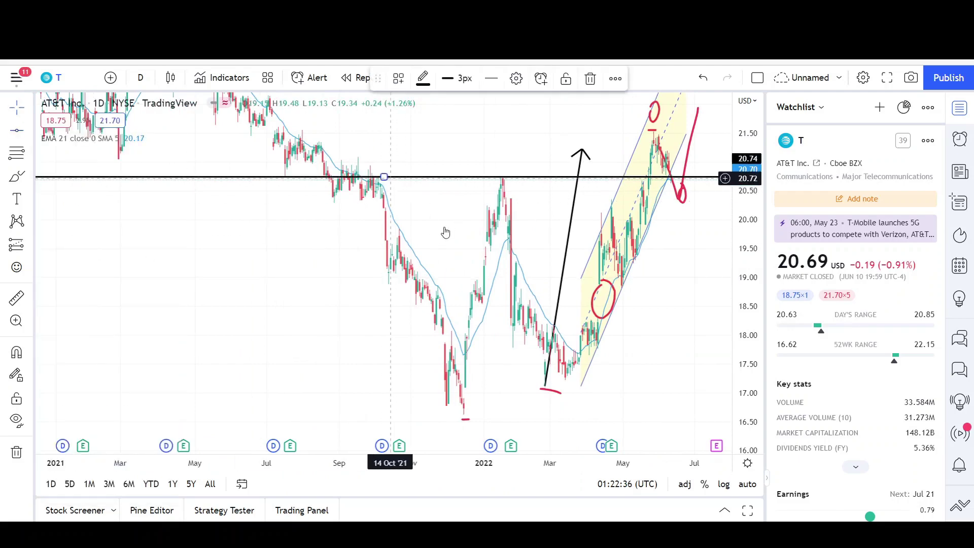
scroll(445, 228, "down", 5)
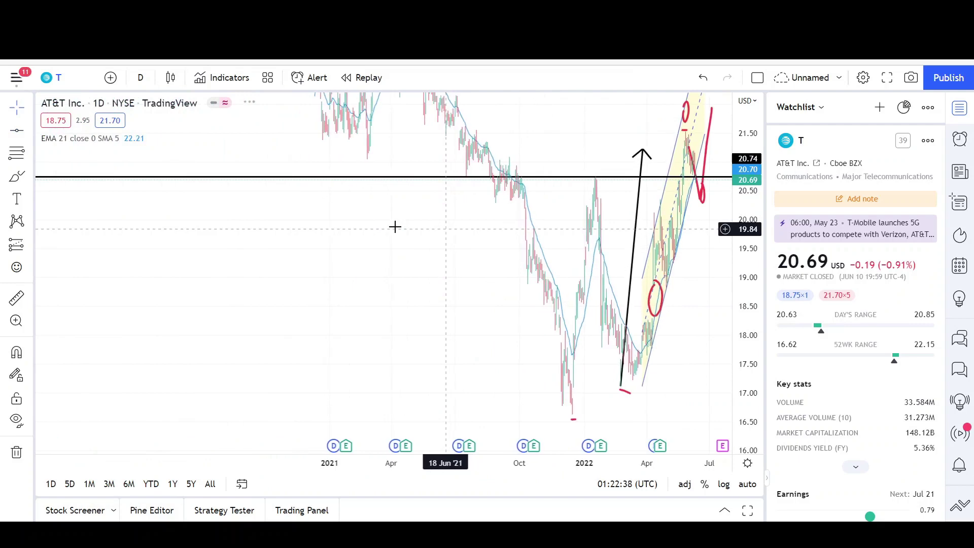
scroll(417, 199, "up", 4)
scroll(250, 179, "up", 3)
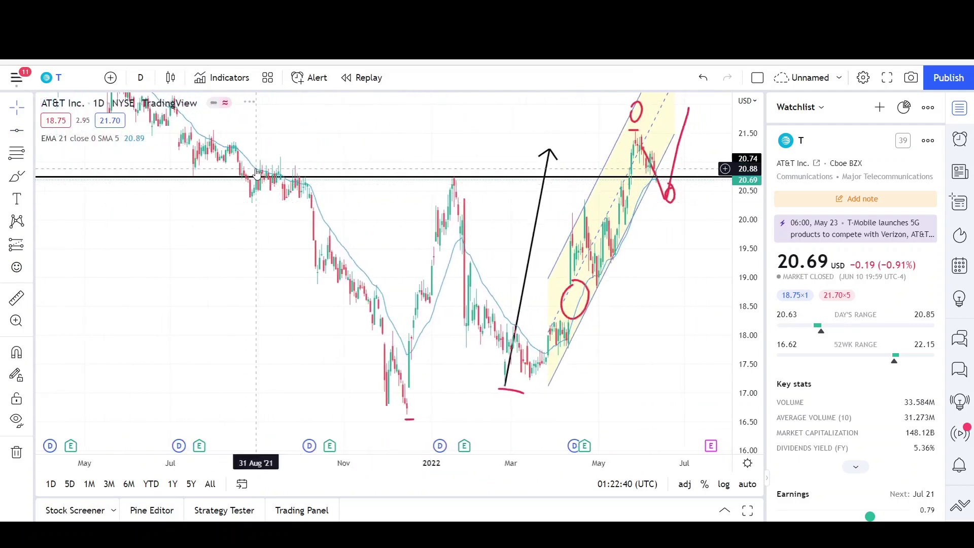
scroll(252, 180, "up", 4)
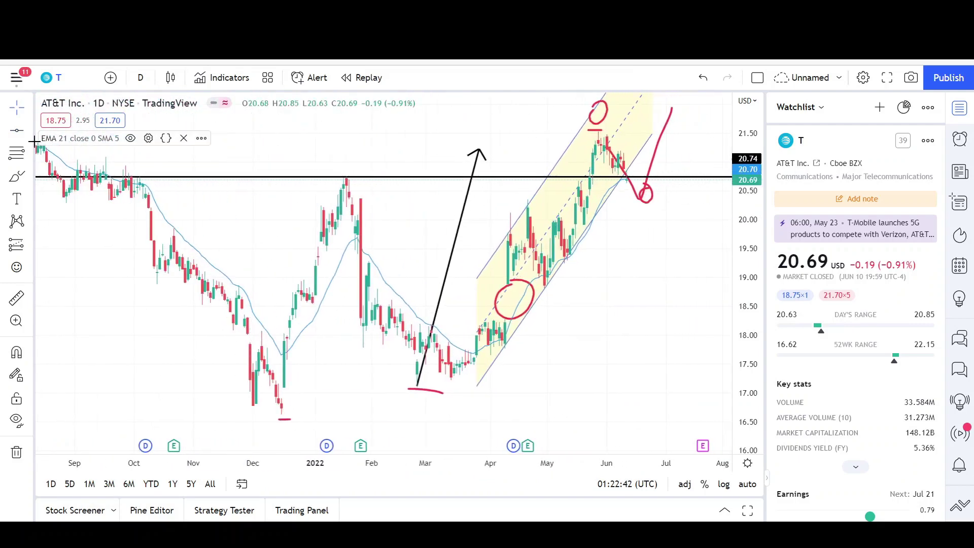
Step: Circle the late-January peak in red, then sketch a dip, rebound and drop below 18.50
left_click(17, 176)
left_click_drag(350, 162, 335, 165)
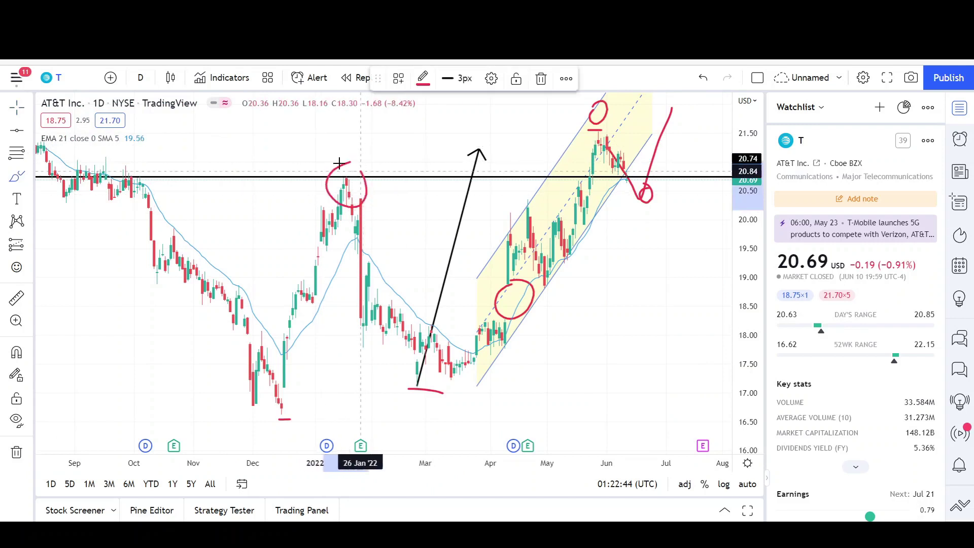
scroll(566, 200, "up", 3)
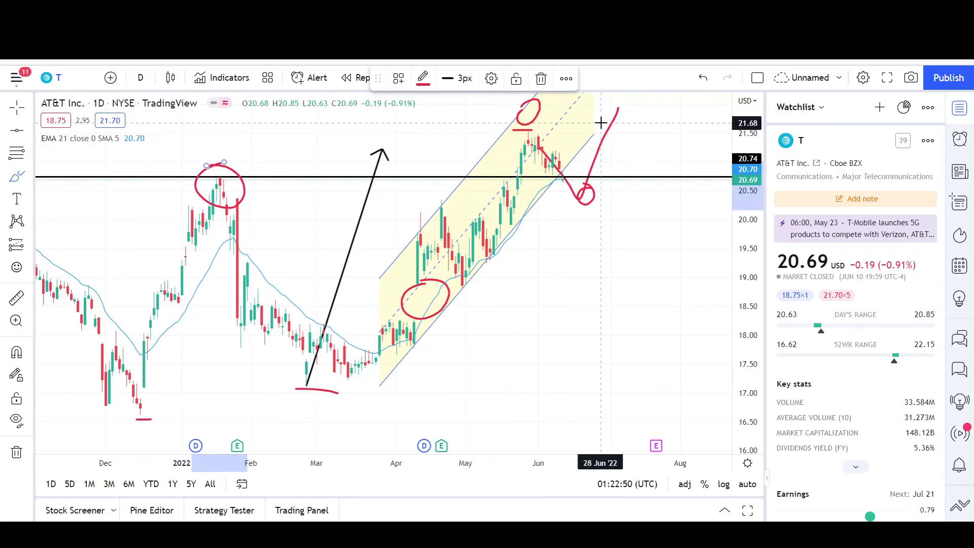
left_click_drag(551, 180, 602, 188)
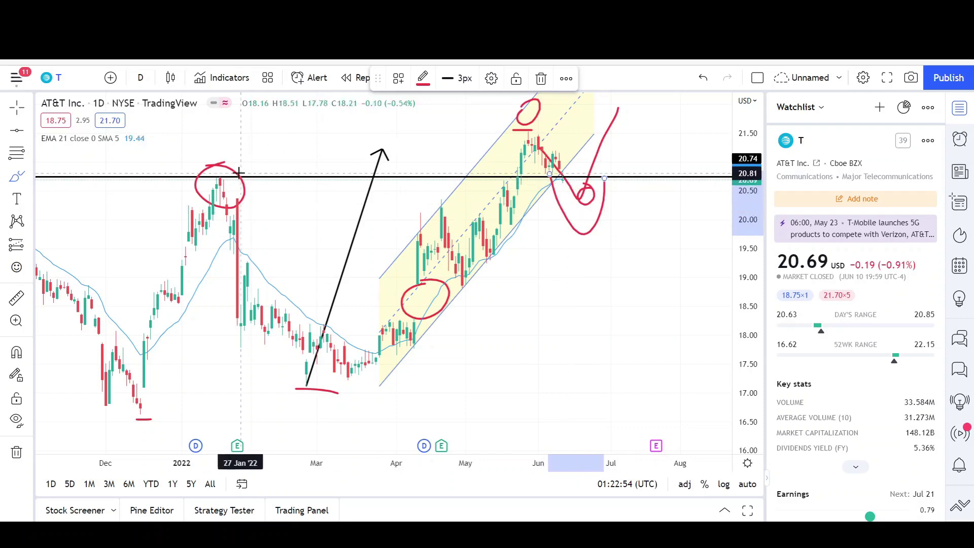
left_click_drag(603, 180, 648, 319)
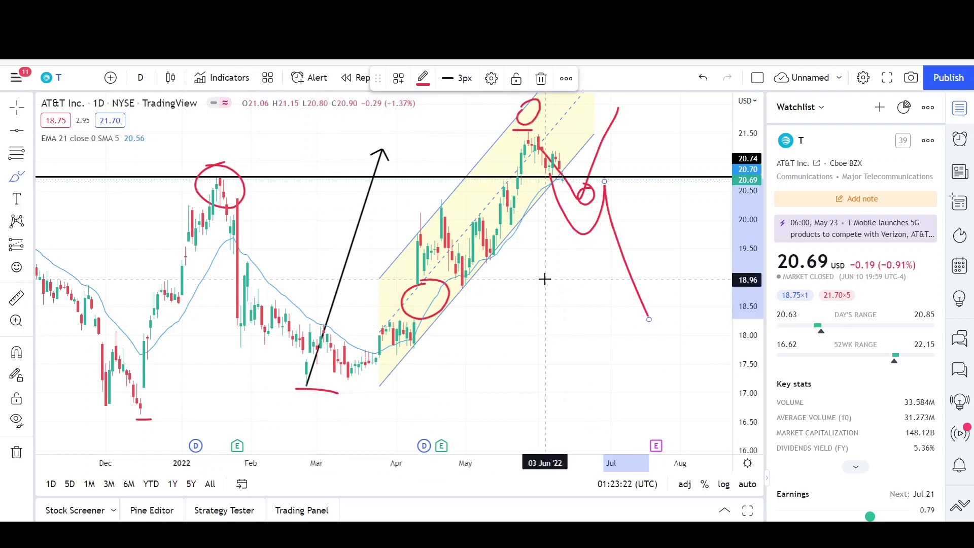
scroll(544, 278, "up", 3)
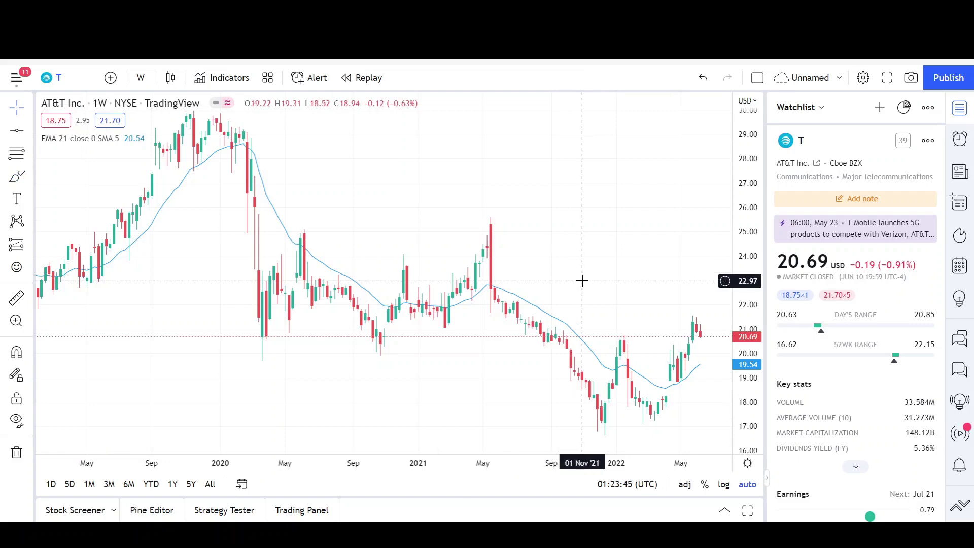
Step: Pan the weekly chart to show recent years and empty space beyond mid-2022
scroll(581, 280, "down", 8)
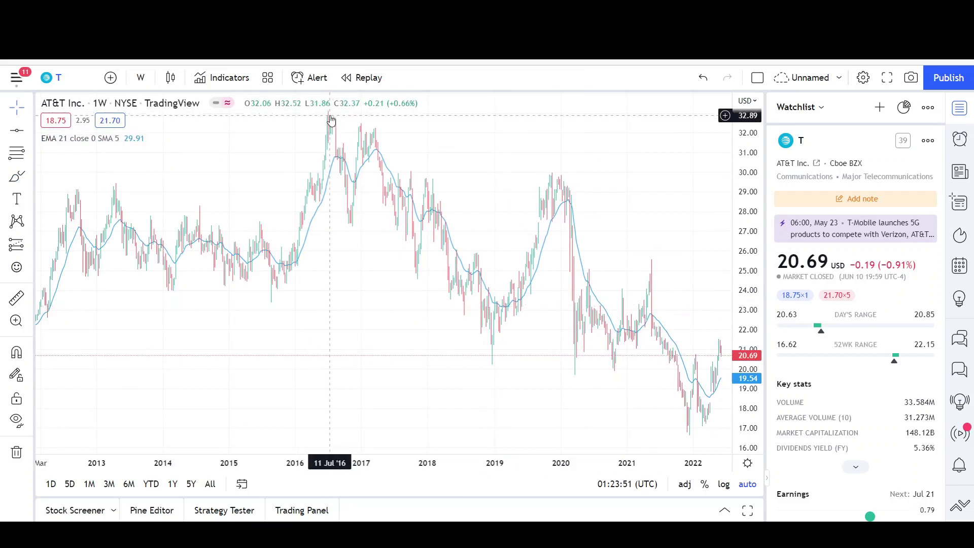
left_click_drag(602, 221, 458, 228)
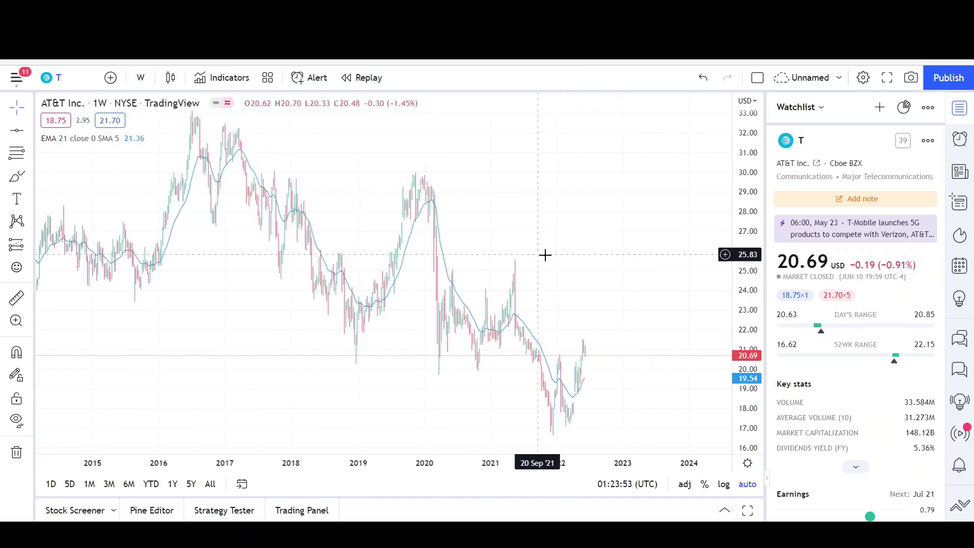
scroll(544, 255, "down", 3)
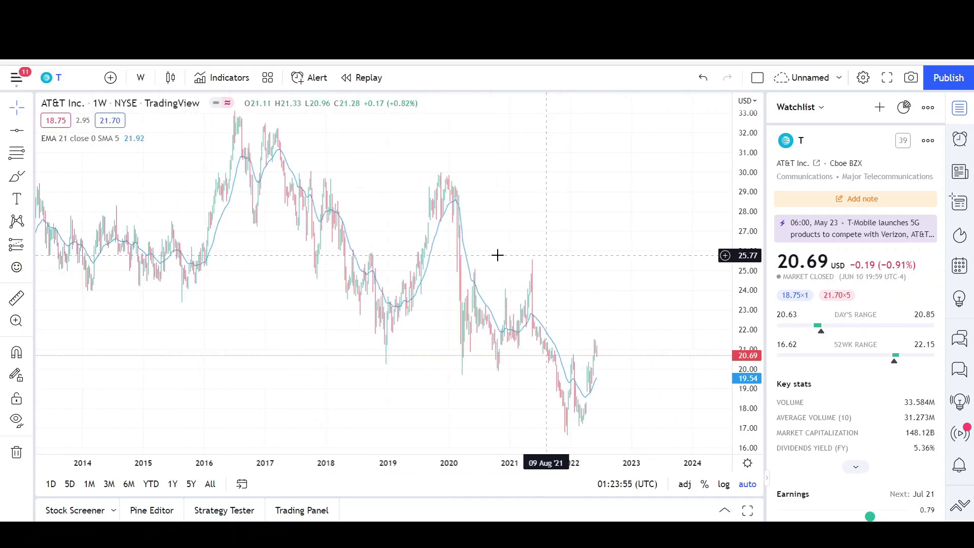
left_click(29, 132)
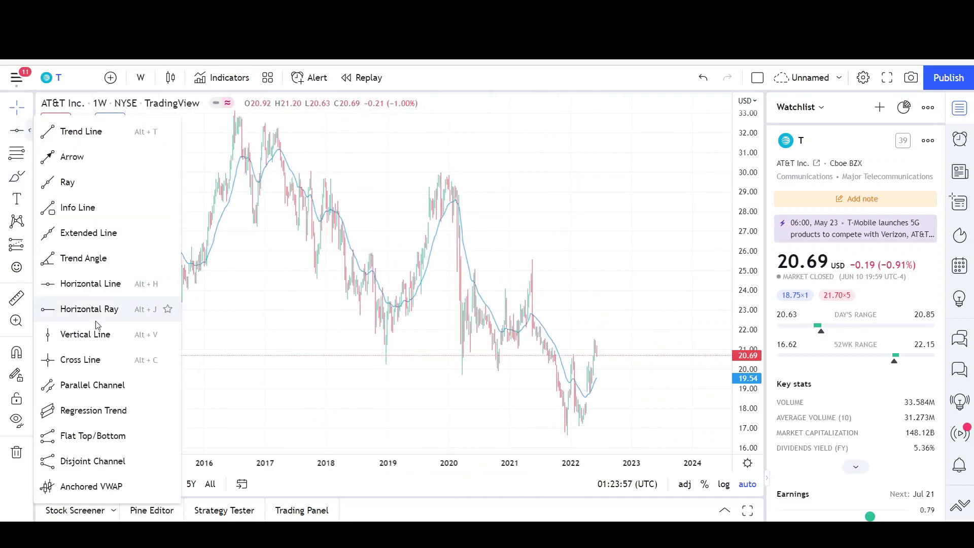
left_click(101, 131)
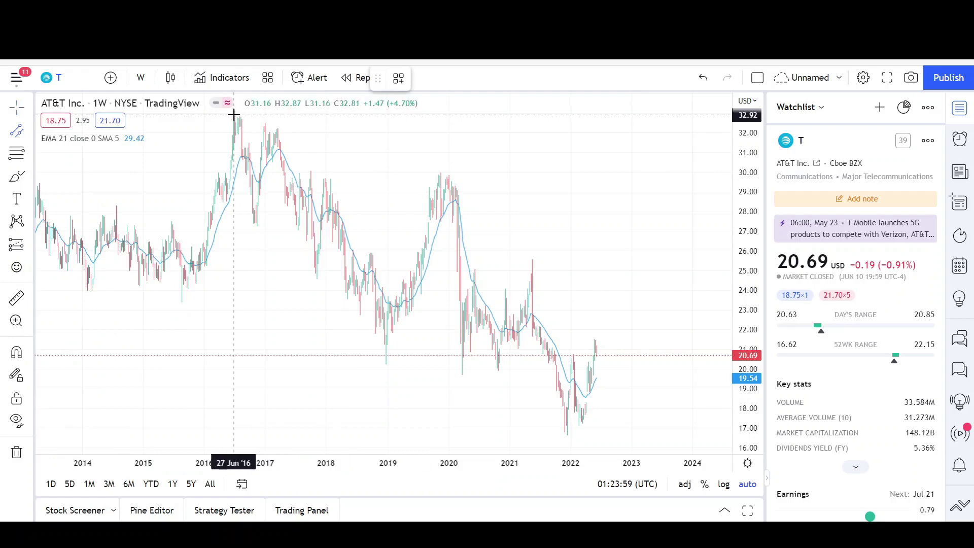
Step: Fine-tune zoom and position so the weekly bars span 2015 to mid-2022
scroll(258, 252, "down", 5)
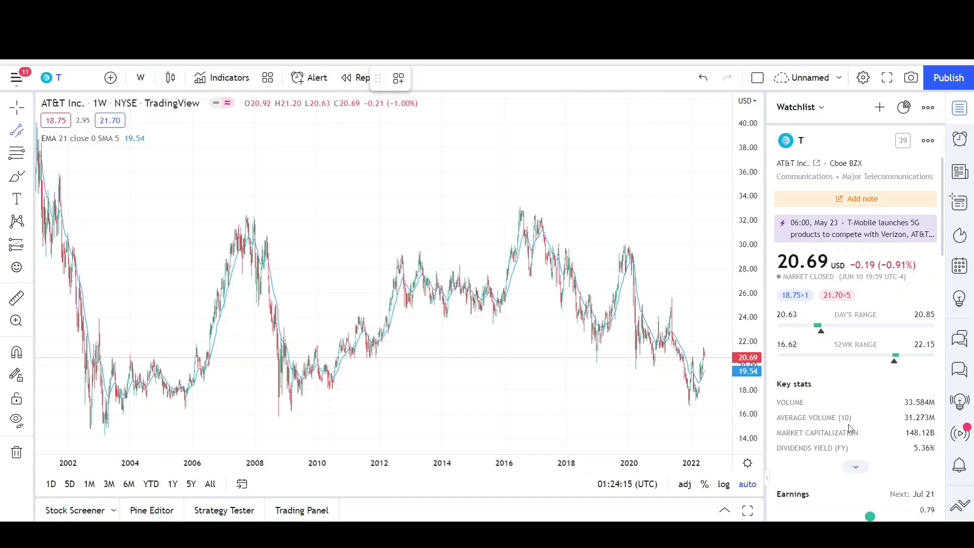
scroll(581, 323, "up", 8)
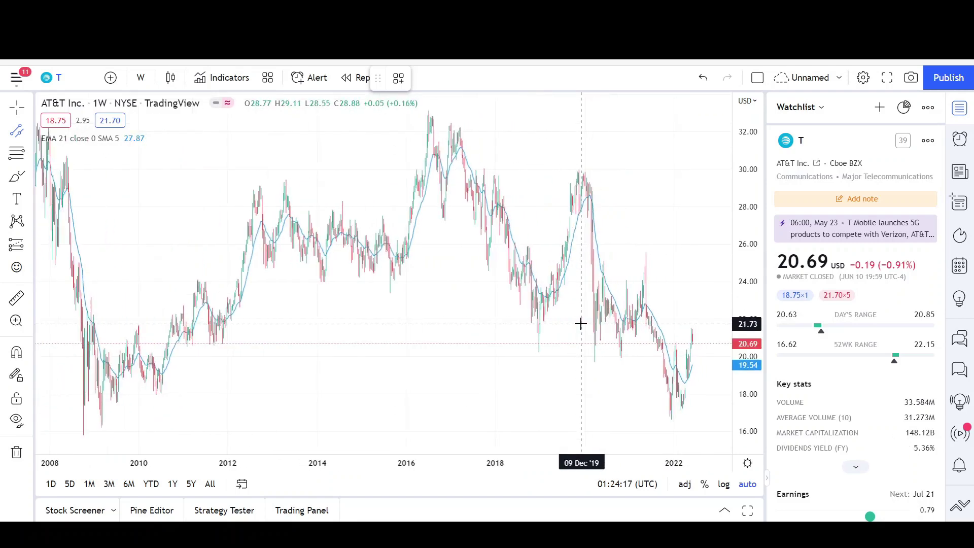
scroll(581, 323, "down", 5)
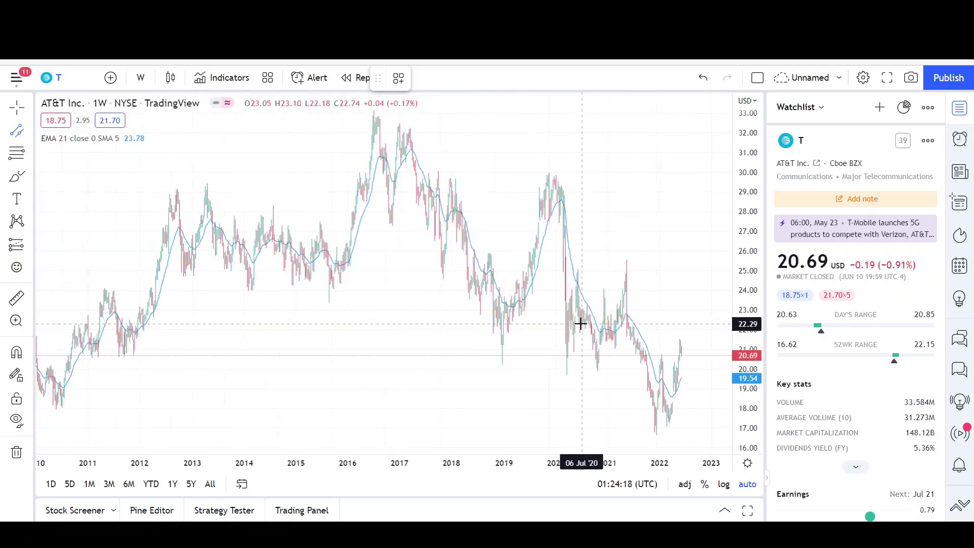
scroll(581, 312, "down", 4)
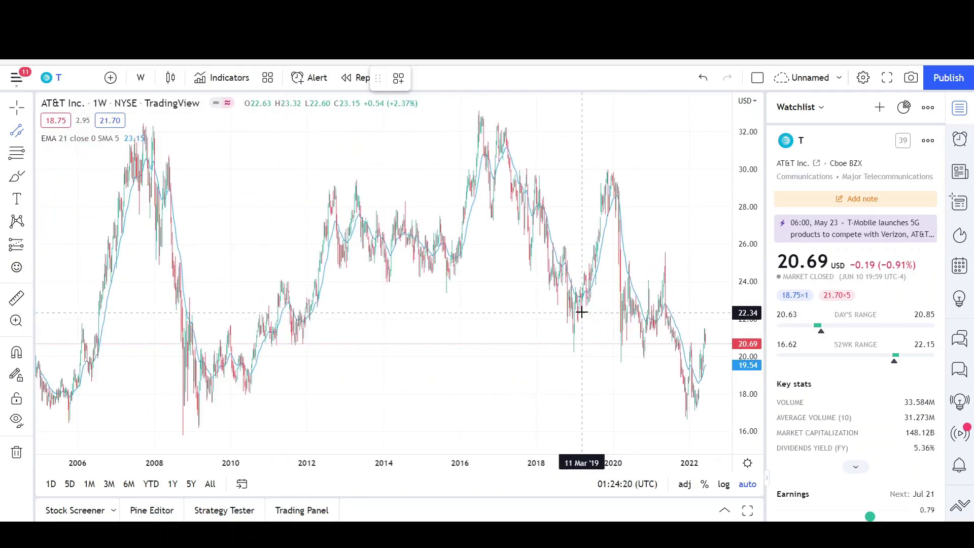
scroll(581, 312, "up", 6)
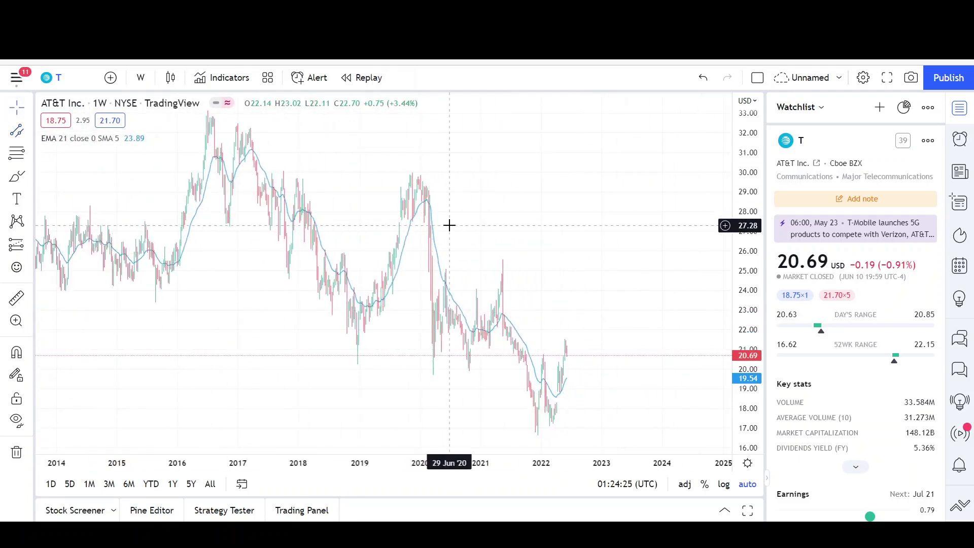
scroll(561, 240, "up", 3)
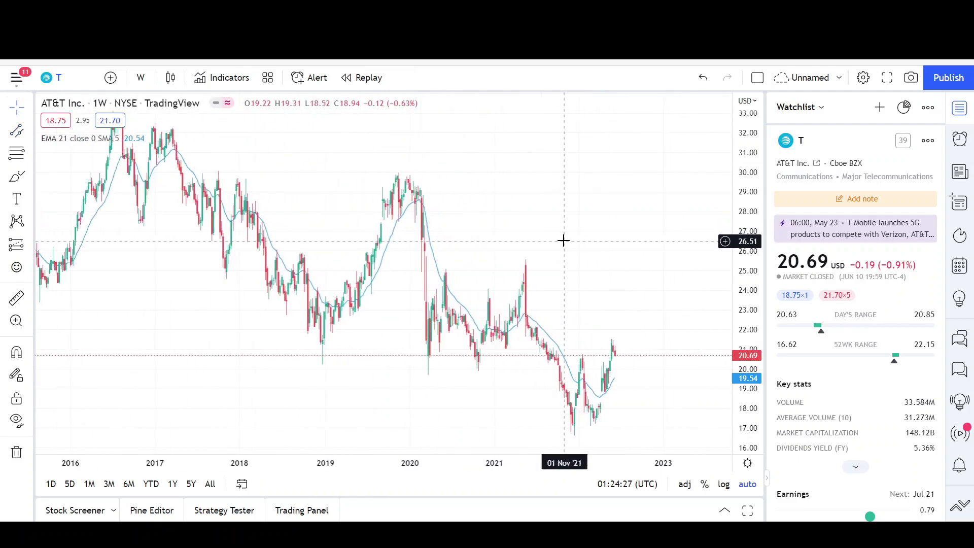
left_click_drag(539, 278, 560, 289)
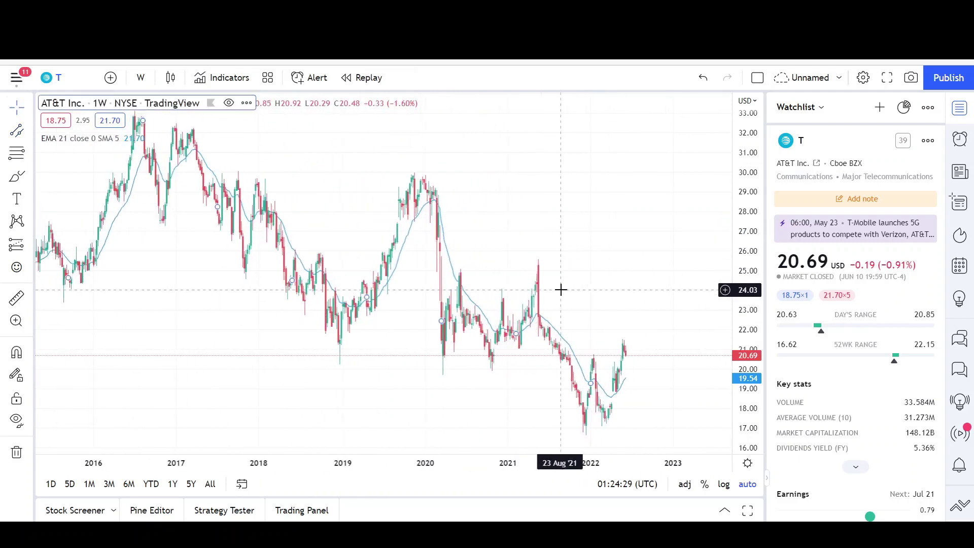
scroll(560, 290, "down", 1)
scroll(509, 241, "up", 1)
scroll(541, 254, "left", 3)
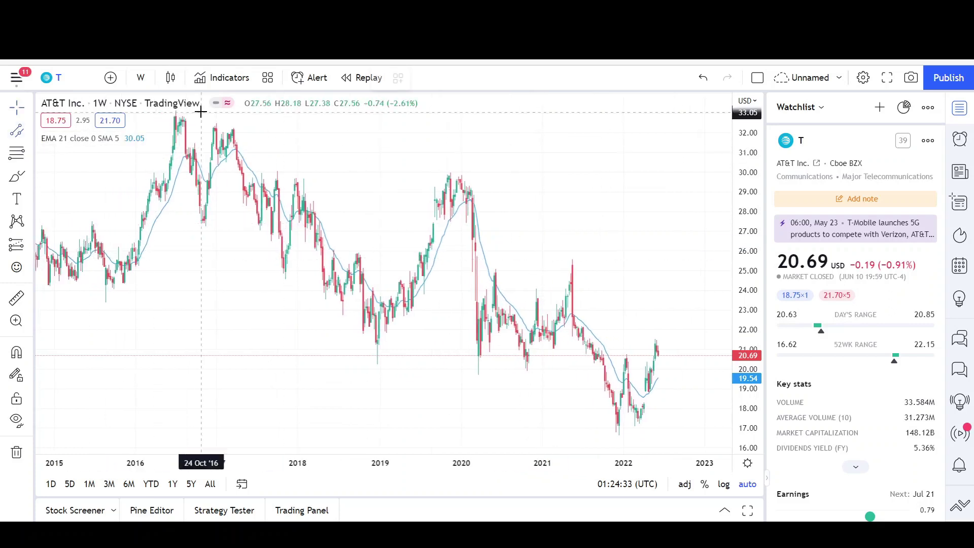
Step: Draw a descending channel from the 2016 high with its width at the 2022 lows, then pan toward 2024
mouse_move(176, 114)
left_mouse_down()
mouse_move(698, 242)
mouse_move(701, 232)
left_mouse_up()
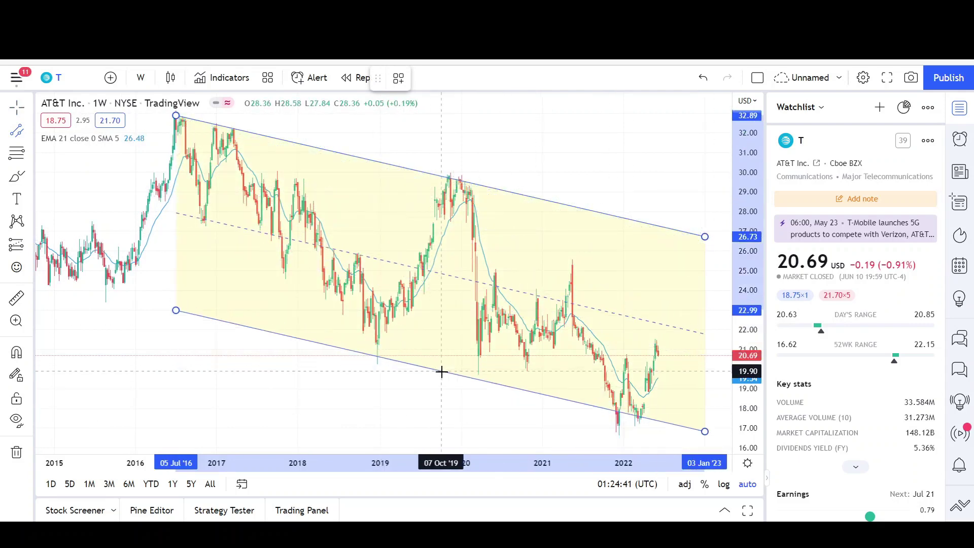
left_click(446, 374)
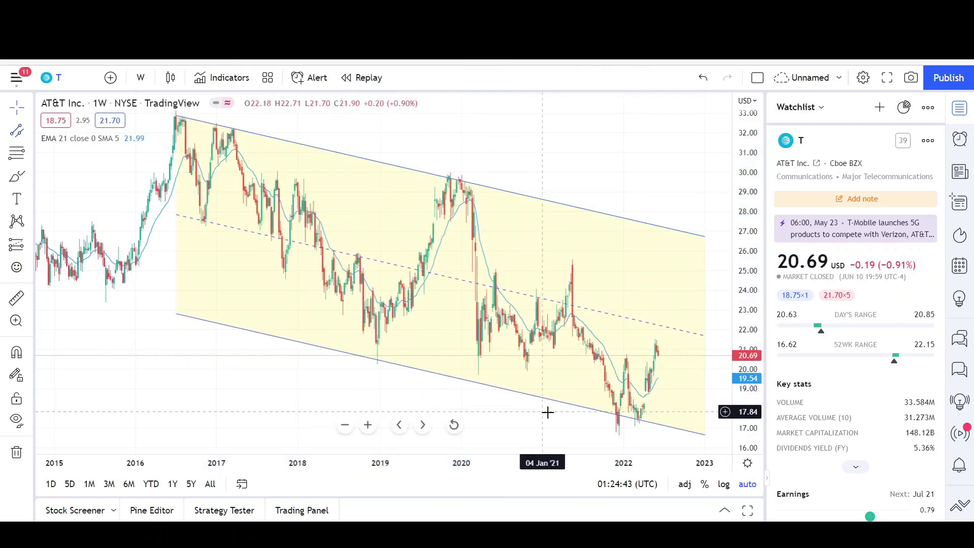
left_click_drag(526, 406, 434, 404)
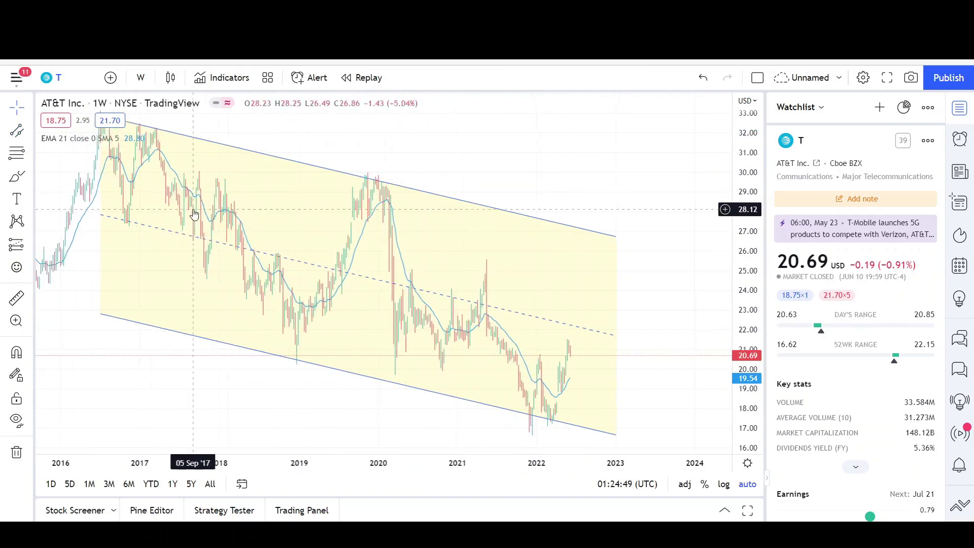
left_click_drag(439, 162, 522, 168)
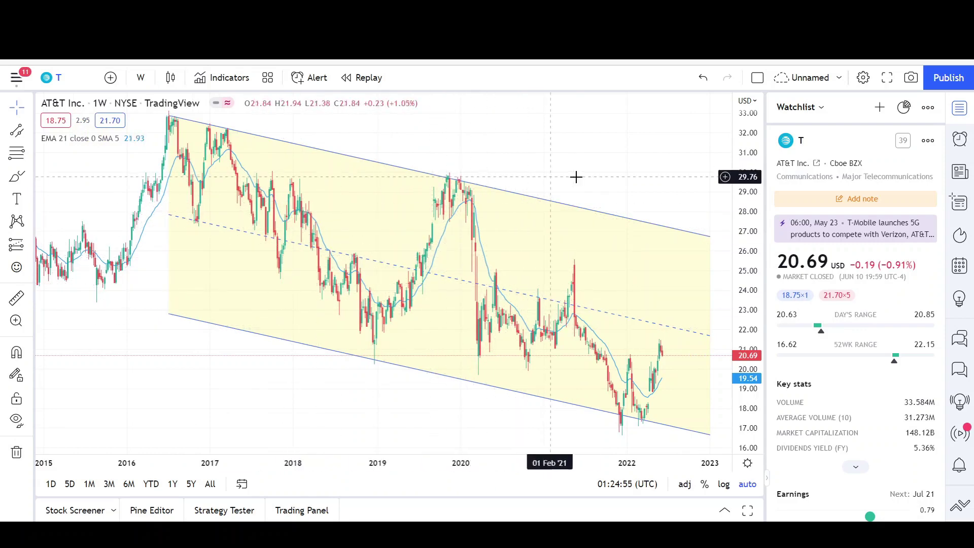
left_click_drag(563, 173, 435, 156)
scroll(541, 366, "up", 4)
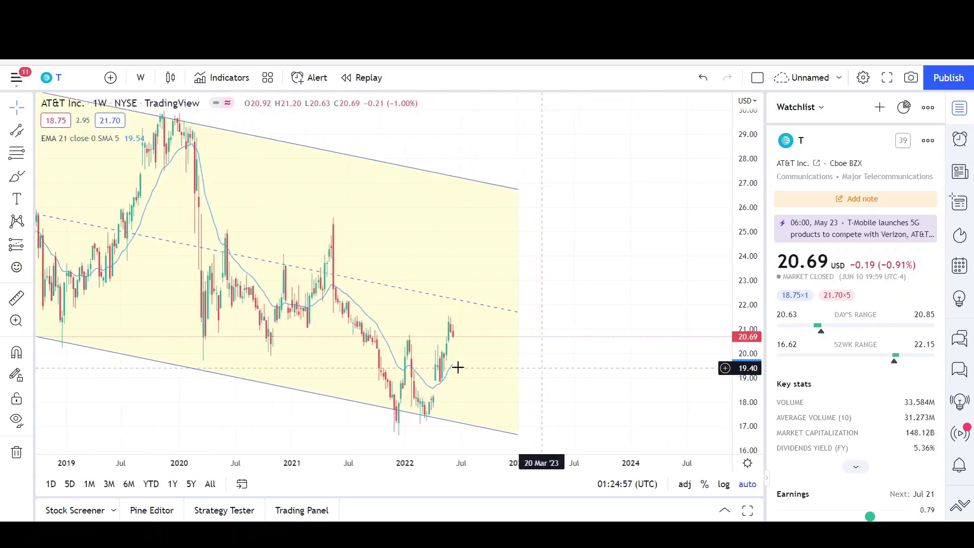
Step: Circle in red the early-2022 lows, the channel midline near 22, and a level near 26
mouse_move(424, 400)
left_mouse_down()
mouse_move(394, 413)
mouse_move(421, 401)
left_mouse_up()
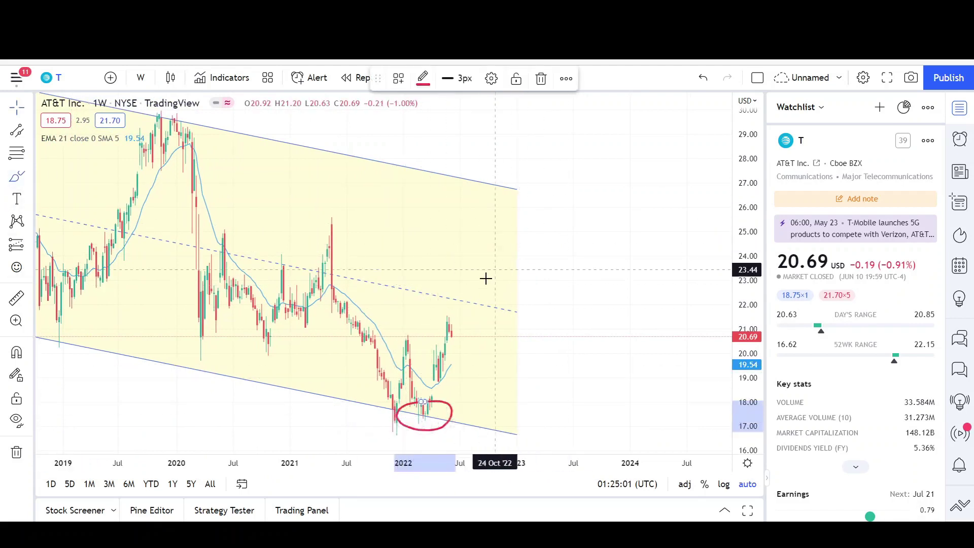
mouse_move(473, 297)
left_mouse_down()
mouse_move(471, 312)
mouse_move(477, 296)
left_mouse_up()
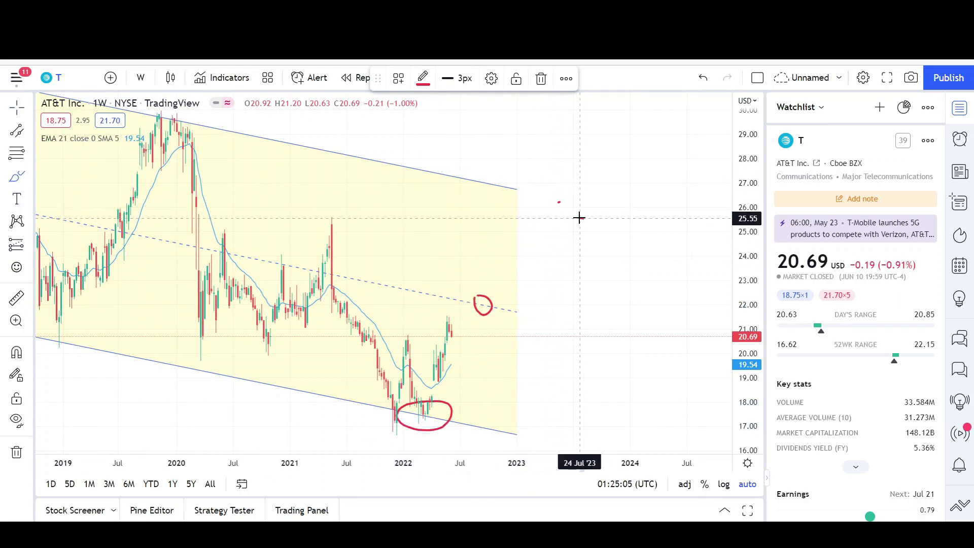
mouse_move(564, 203)
left_mouse_down()
mouse_move(587, 205)
mouse_move(566, 199)
left_mouse_up()
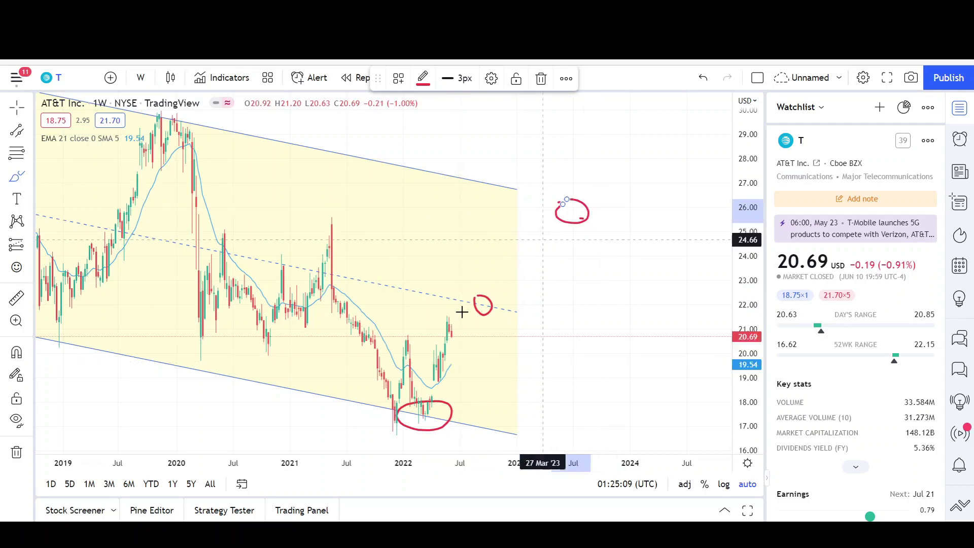
scroll(502, 363, "down", 5)
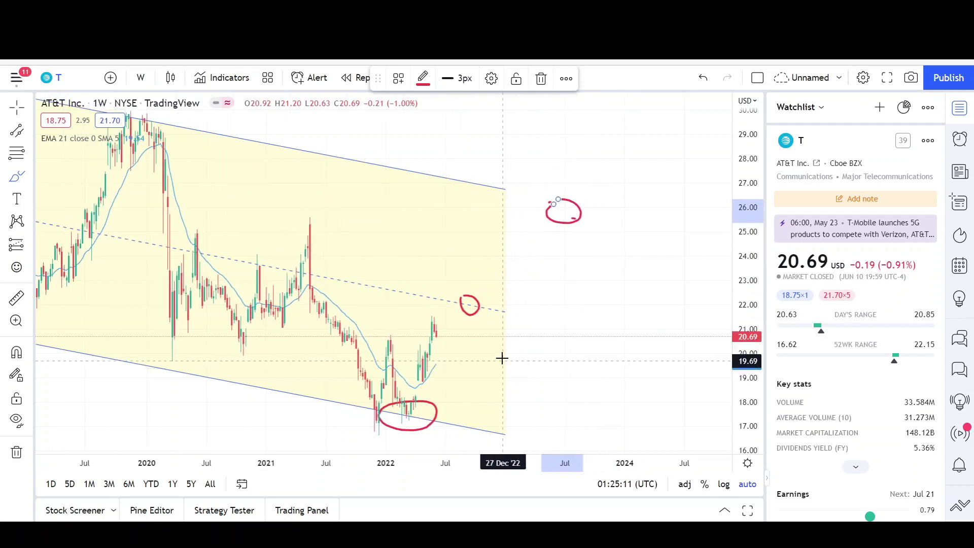
left_click(29, 132)
left_click(90, 280)
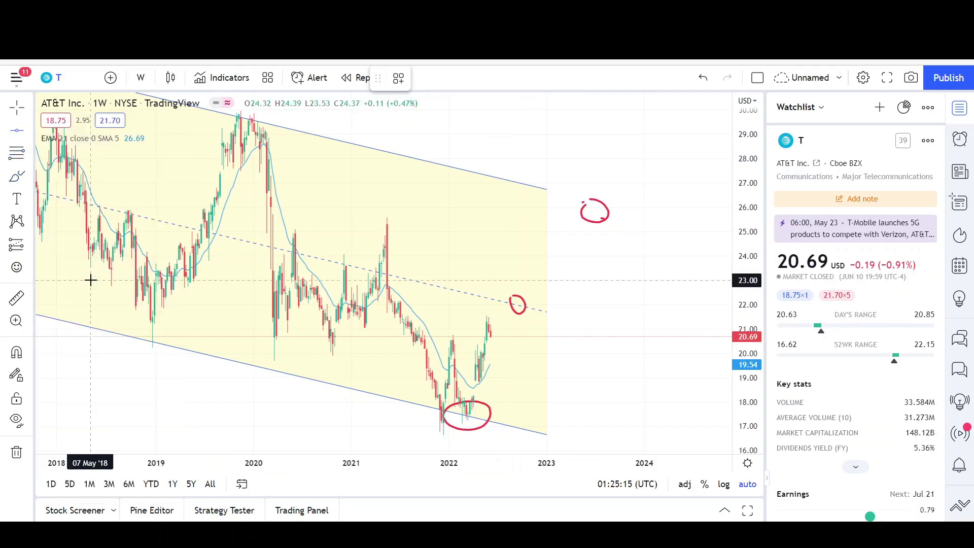
Step: Place a black support line at 20.52 and circle the 2019 and 2020 lows in red
left_click(256, 339)
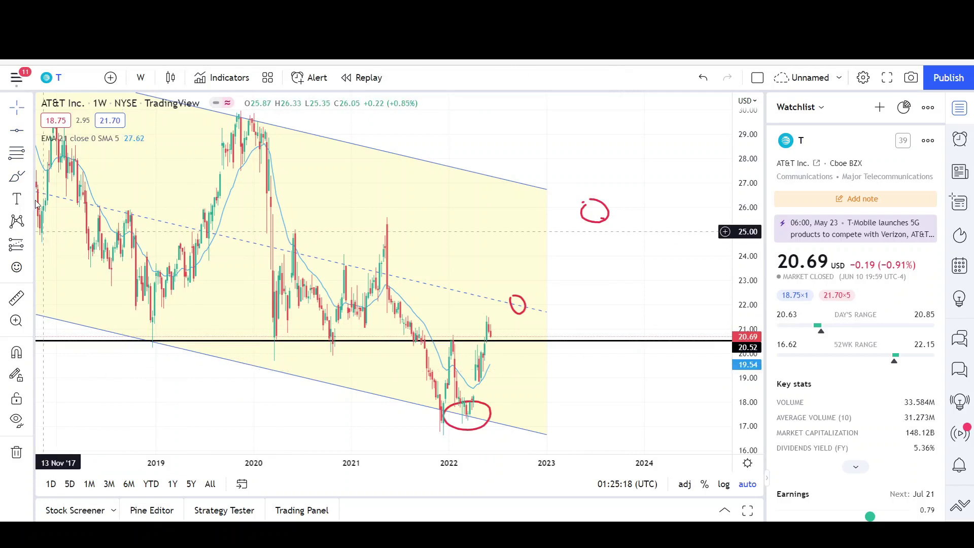
left_click(12, 180)
left_click_drag(137, 360, 136, 342)
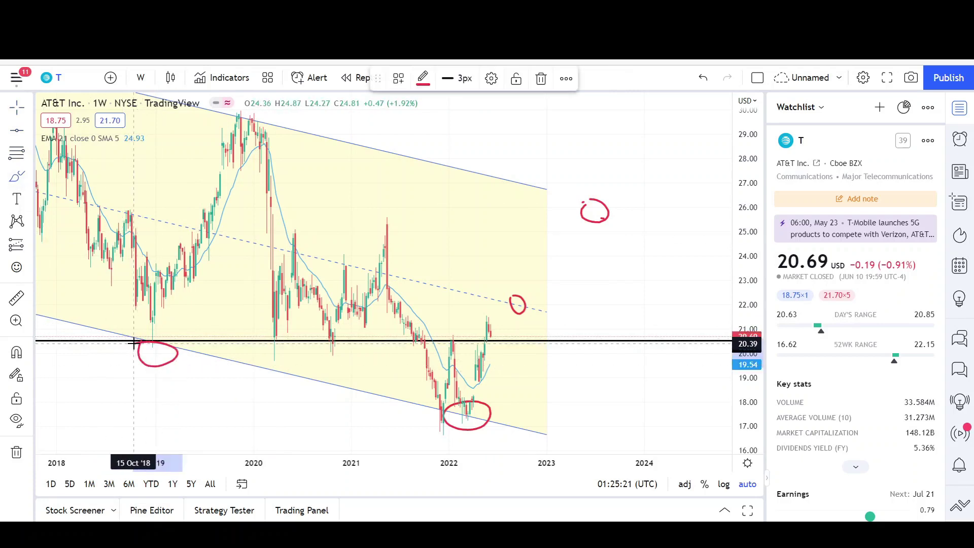
mouse_move(254, 341)
left_mouse_down()
mouse_move(274, 330)
mouse_move(329, 339)
left_mouse_up()
Step: Trace a red W through the 2021–2022 lows, project a rise toward 23.8, and draw a red line near 24
left_click_drag(401, 310, 438, 413)
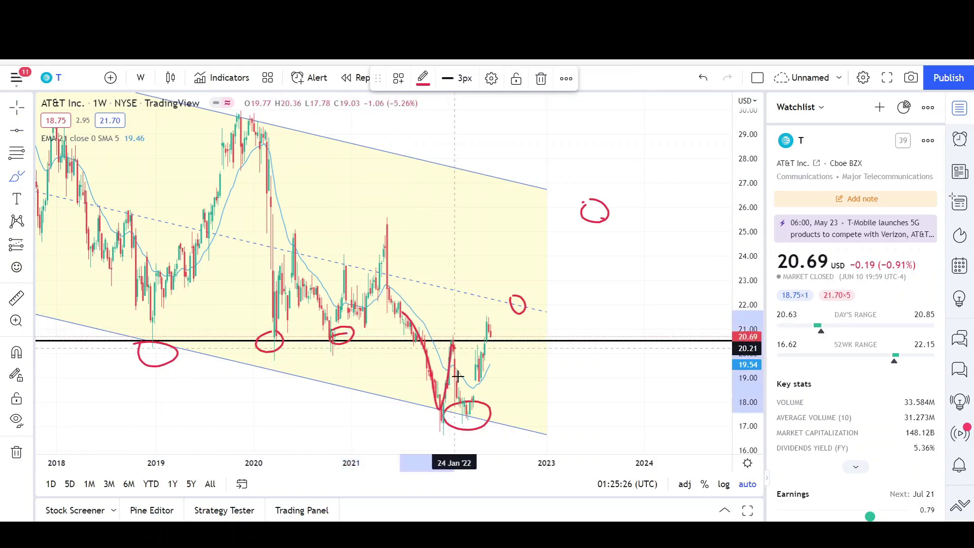
left_click_drag(468, 396, 491, 315)
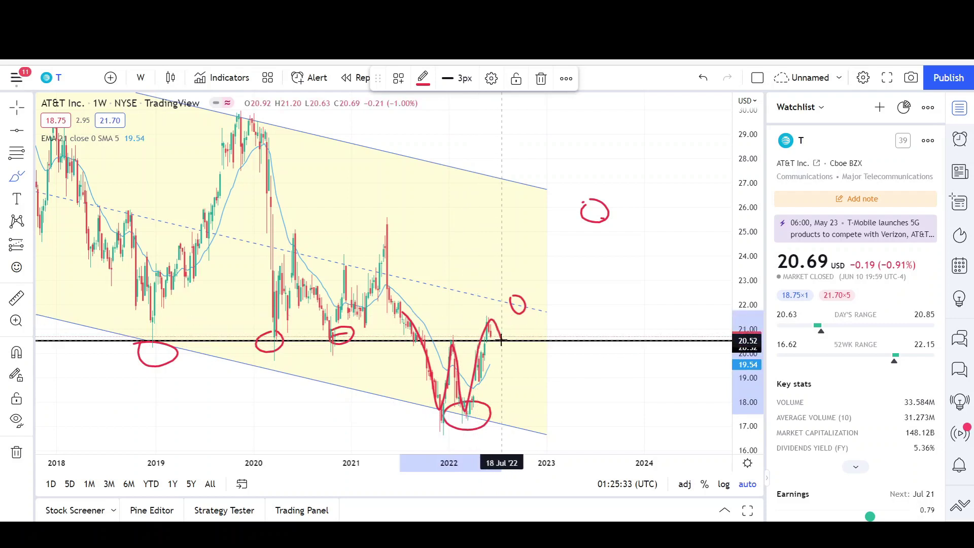
left_click_drag(501, 341, 563, 260)
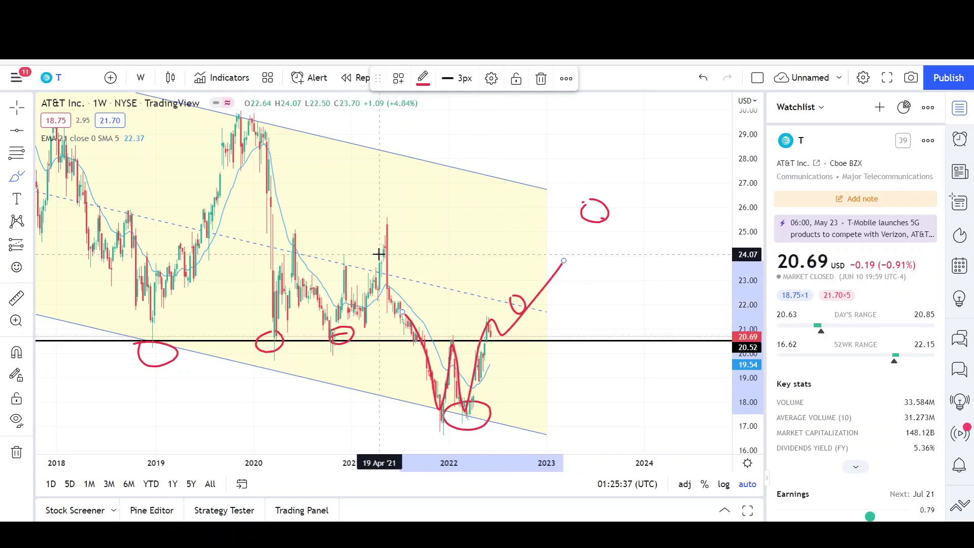
left_click_drag(383, 253, 590, 251)
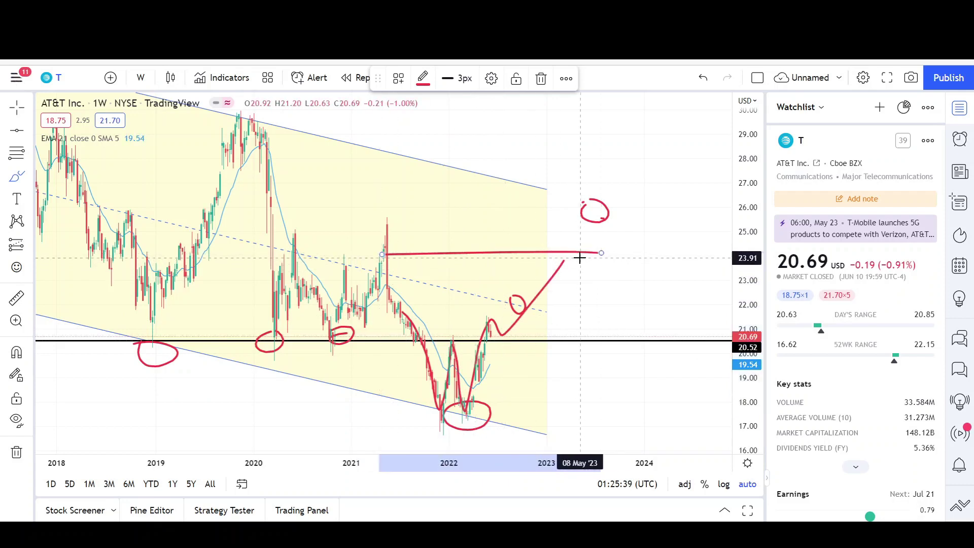
scroll(296, 180, "down", 4)
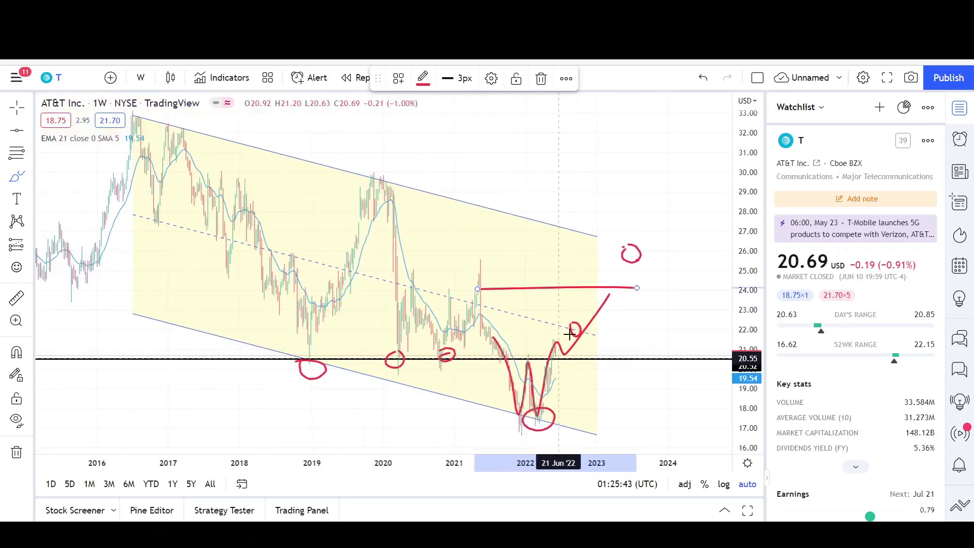
Step: Draw a black arrow and position it from the 2020 high down to the 2022 low
scroll(592, 302, "up", 4)
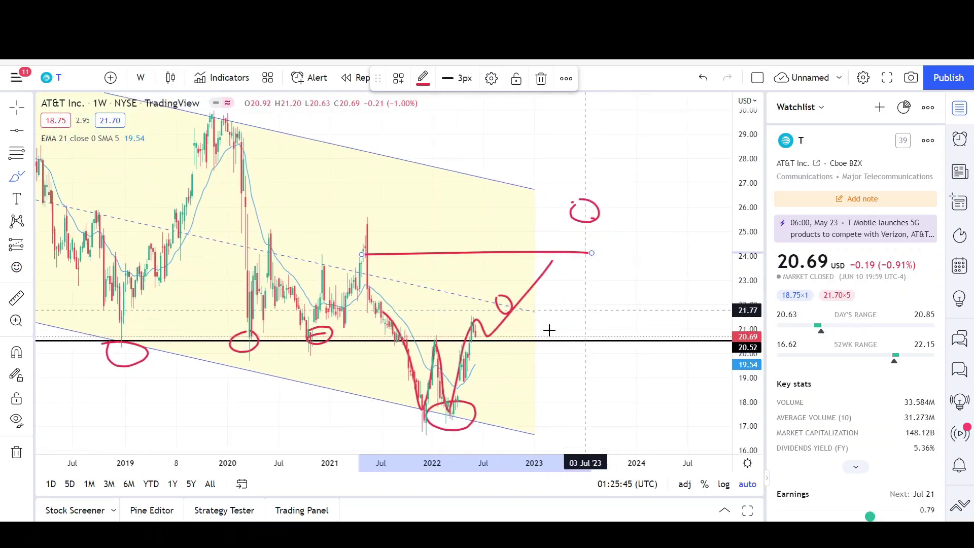
scroll(487, 310, "down", 2)
scroll(376, 289, "down", 2)
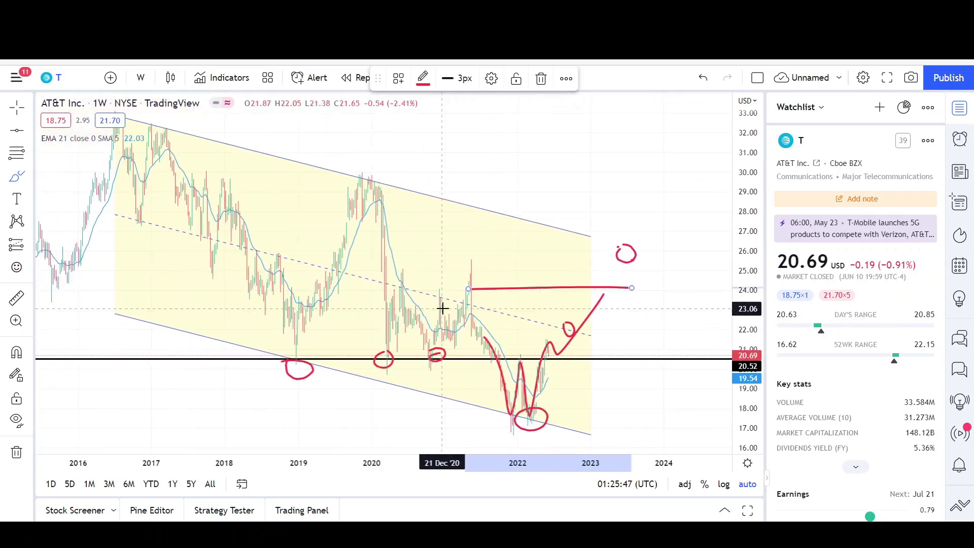
scroll(498, 287, "down", 1)
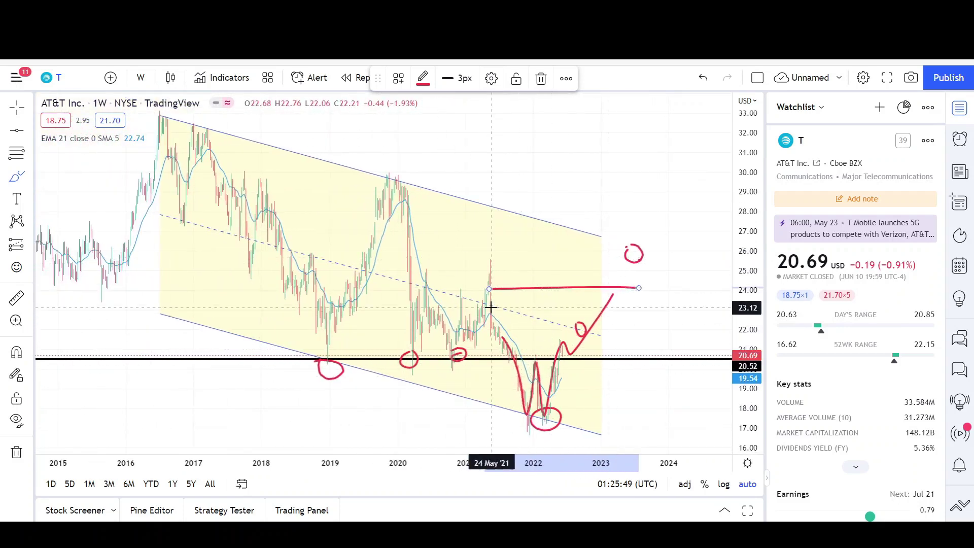
scroll(341, 295, "down", 1)
left_click(30, 132)
left_click(71, 158)
left_click_drag(217, 111, 370, 361)
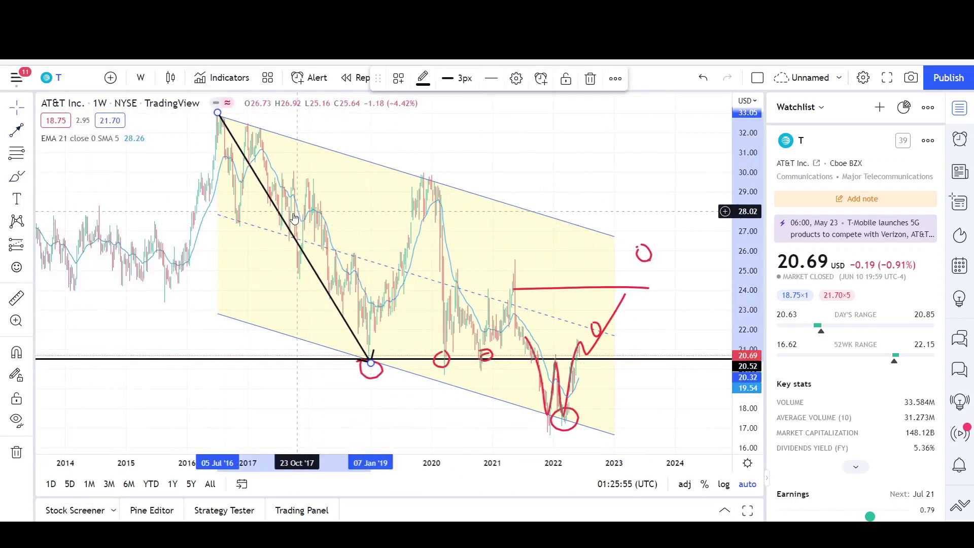
left_click_drag(297, 221, 503, 283)
Step: Switch to the Horizontal Line drawing tool
scroll(653, 424, "up", 6)
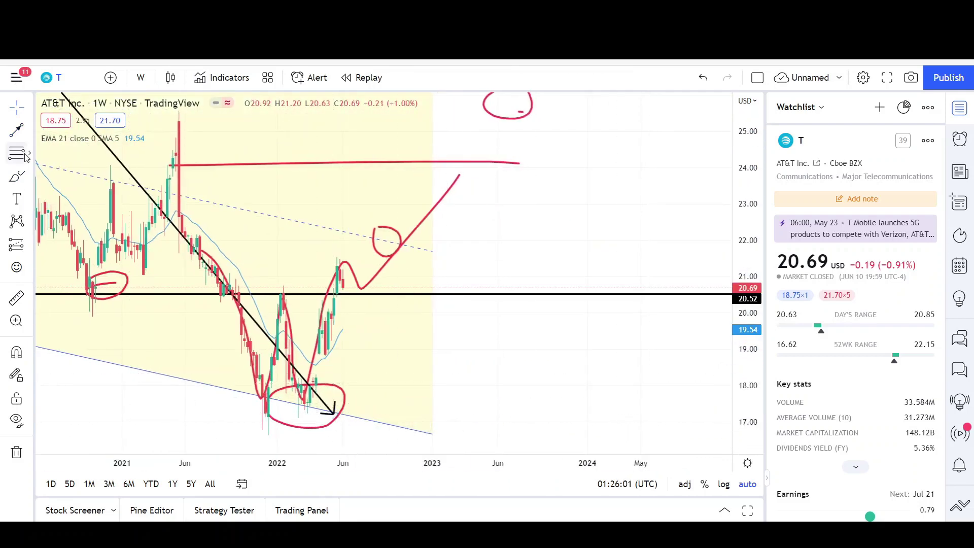
left_click(27, 136)
left_click(120, 283)
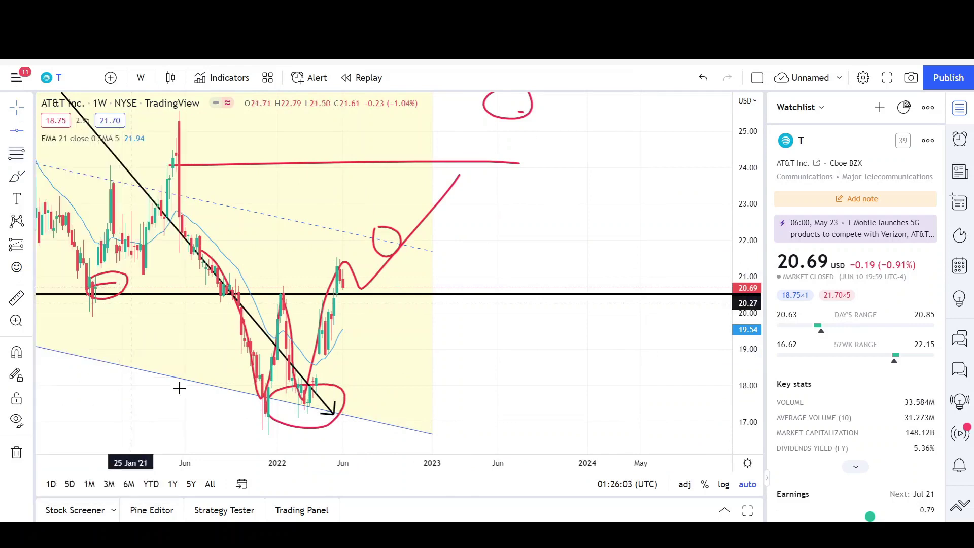
Step: Place a horizontal line at 17.21 under the 2022 low, framing the 17.21–20.52 range
left_click(180, 414)
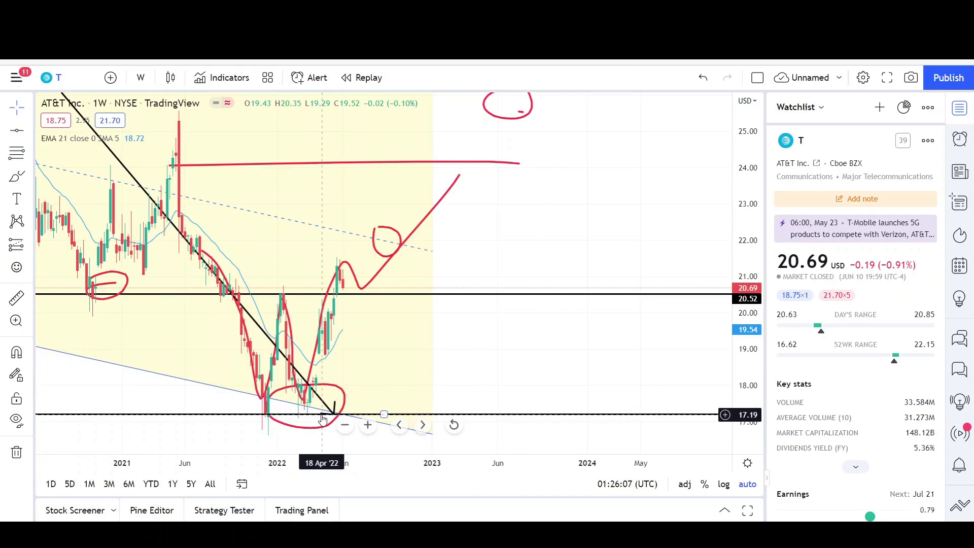
scroll(326, 386, "down", 5)
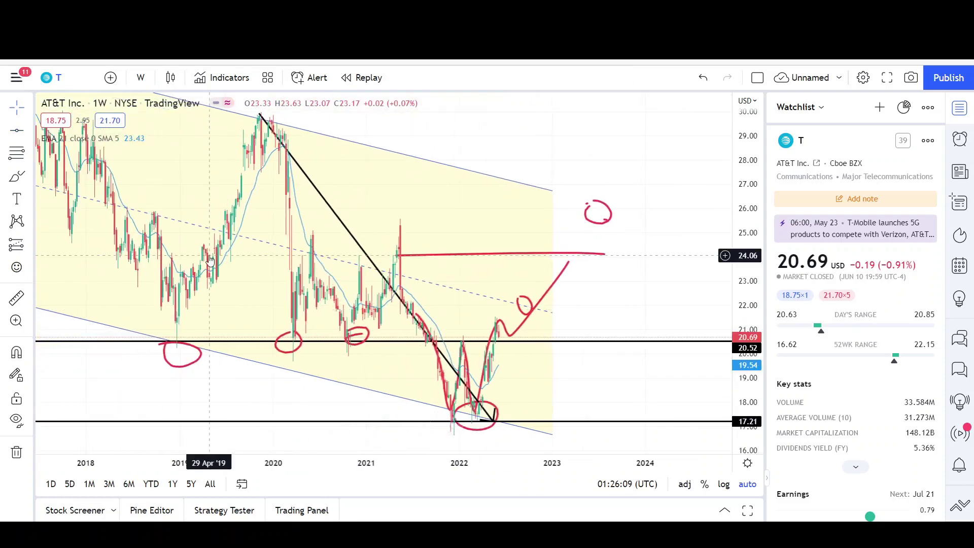
scroll(210, 259, "down", 3)
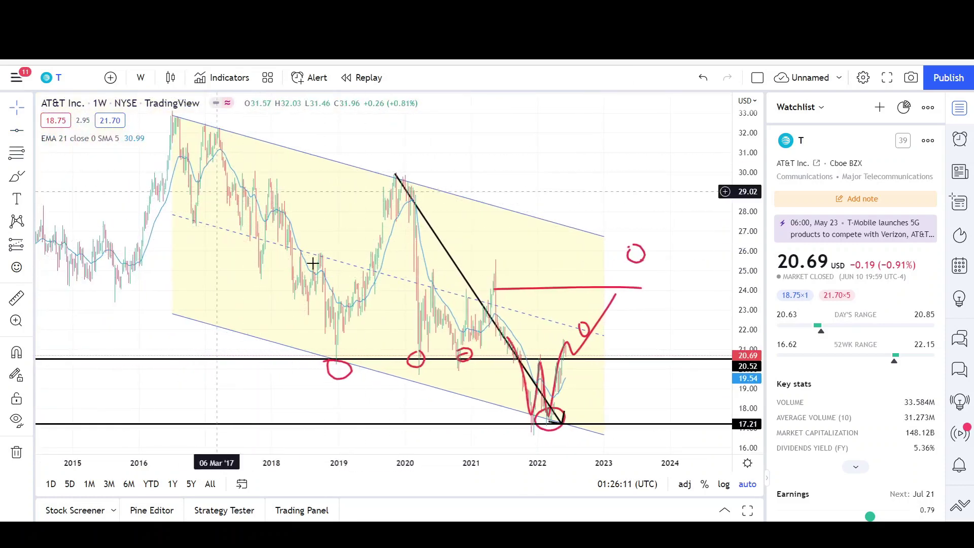
scroll(494, 292, "right", 3)
scroll(494, 293, "up", 5)
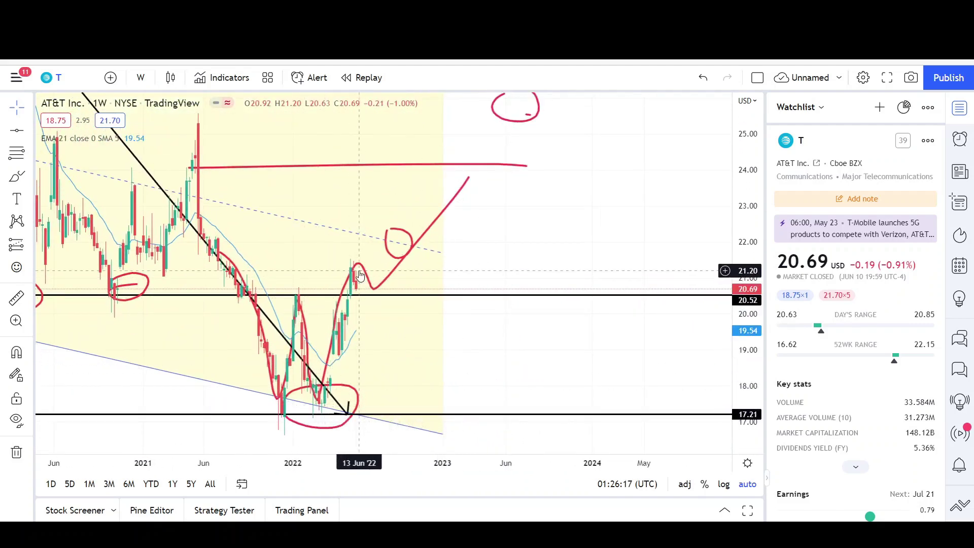
scroll(358, 274, "down", 2)
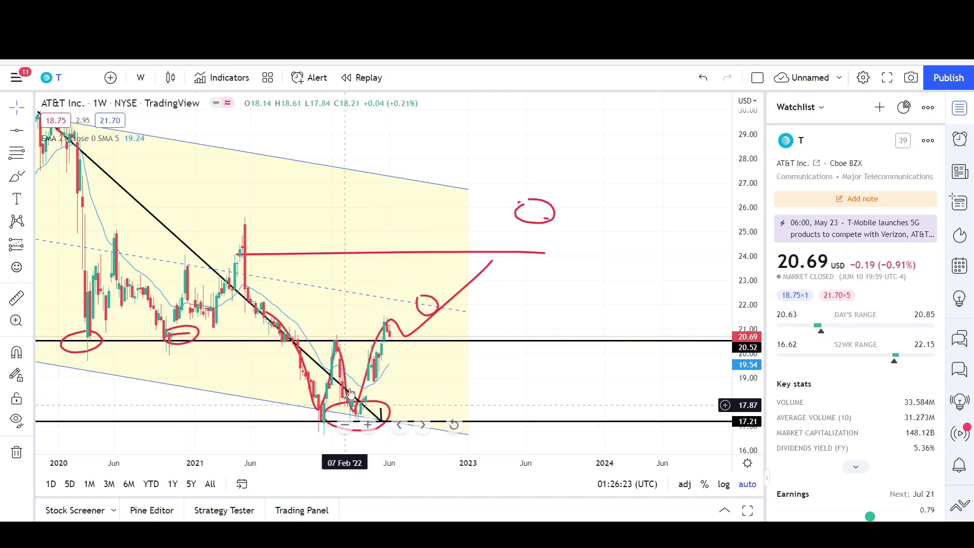
scroll(545, 265, "down", 6)
scroll(552, 267, "up", 4)
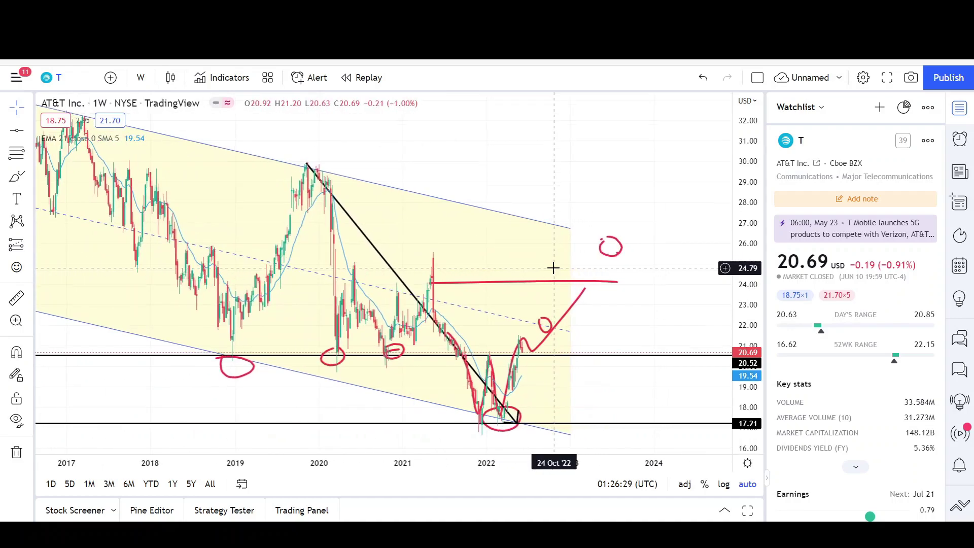
scroll(488, 283, "down", 5)
scroll(487, 283, "down", 6)
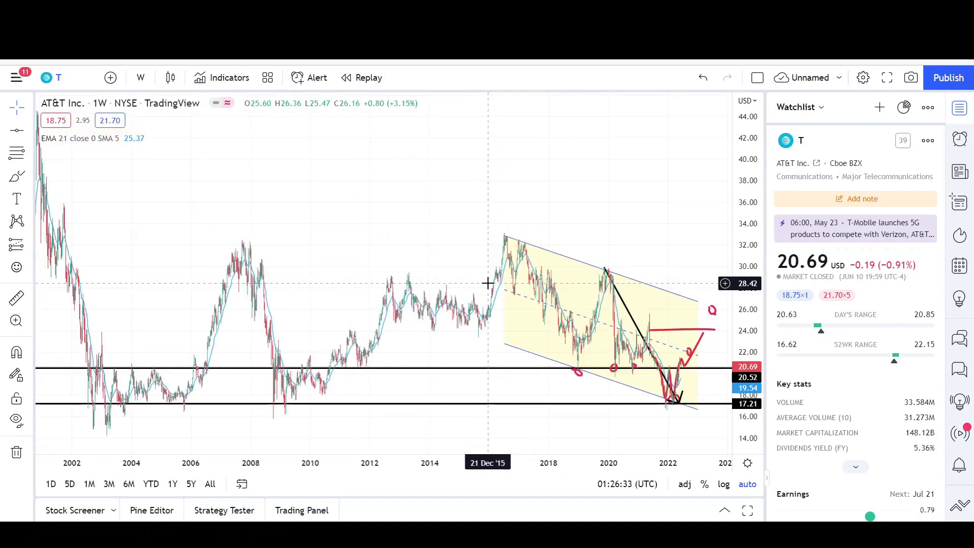
scroll(487, 283, "down", 2)
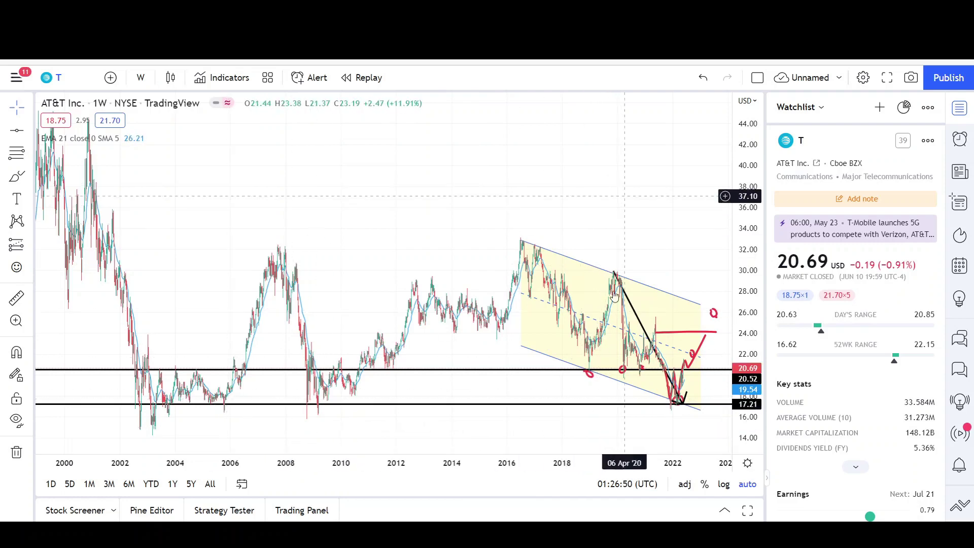
scroll(610, 370, "up", 5)
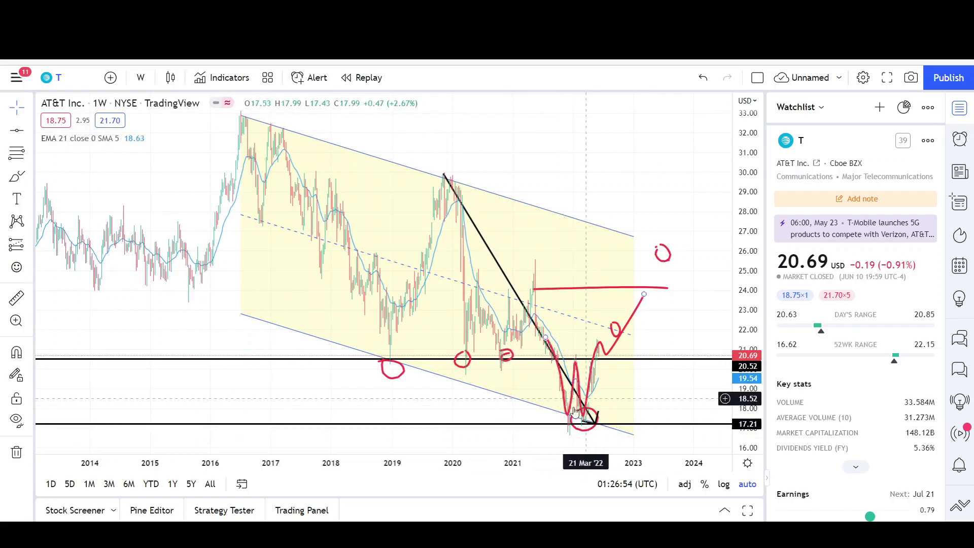
scroll(588, 389, "up", 3)
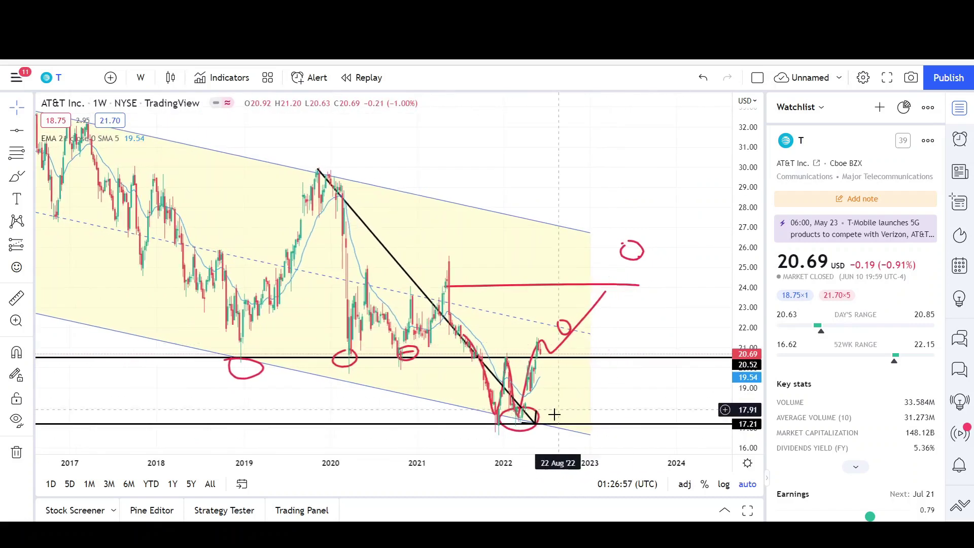
scroll(622, 276, "up", 3)
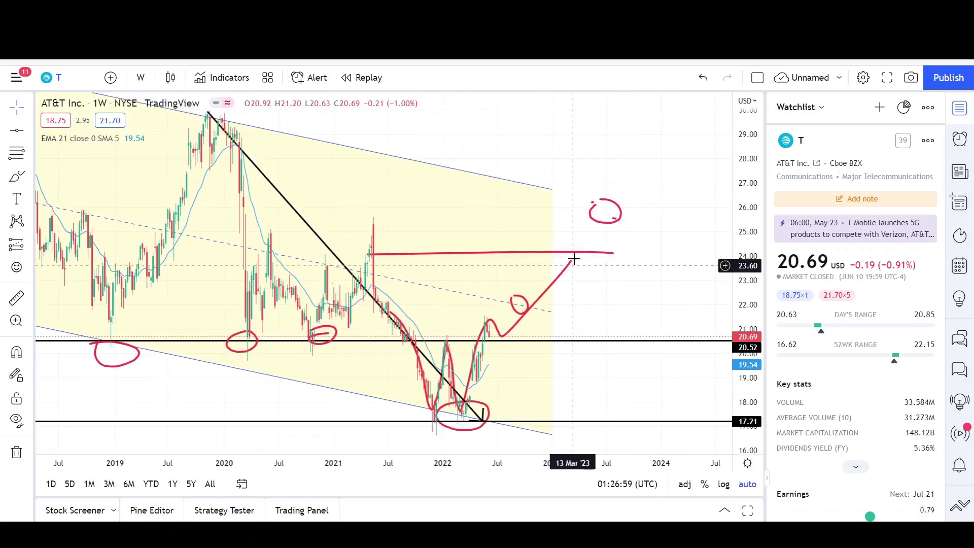